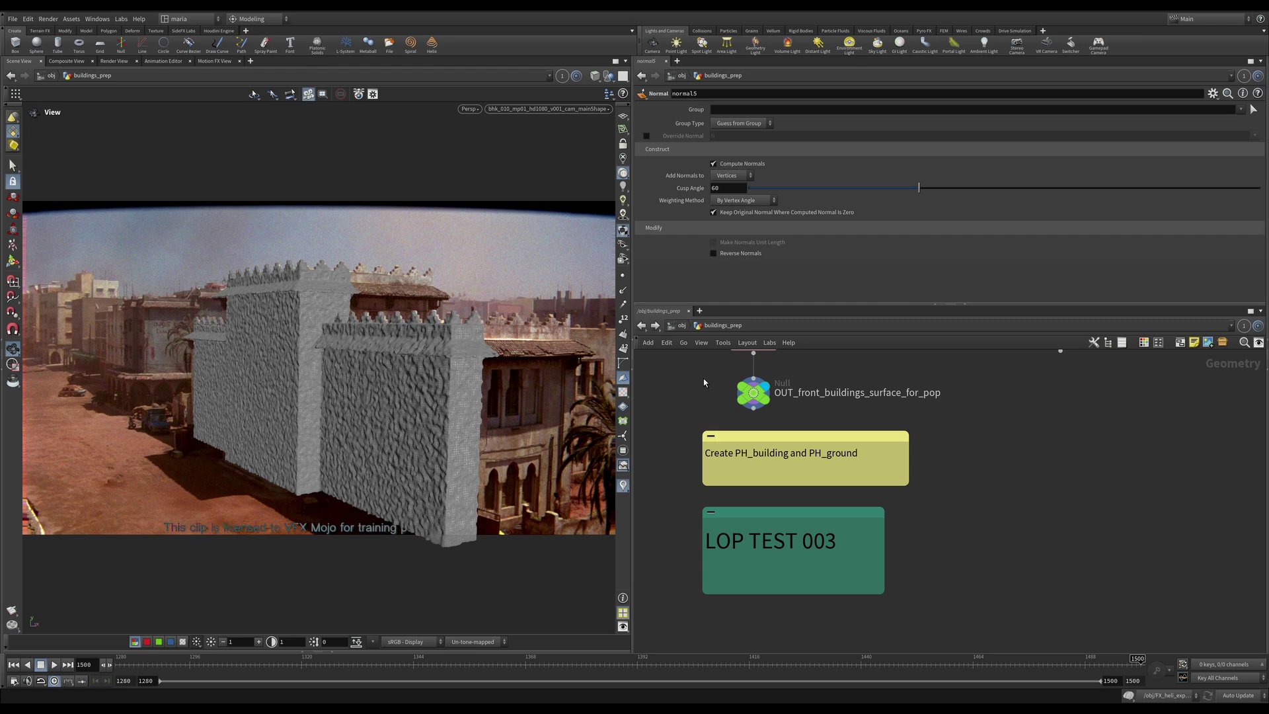
# Step: Return to /obj and zoom in on the PHANTOMS box holding PH_buildings and PH_ground
pyautogui.press('u')
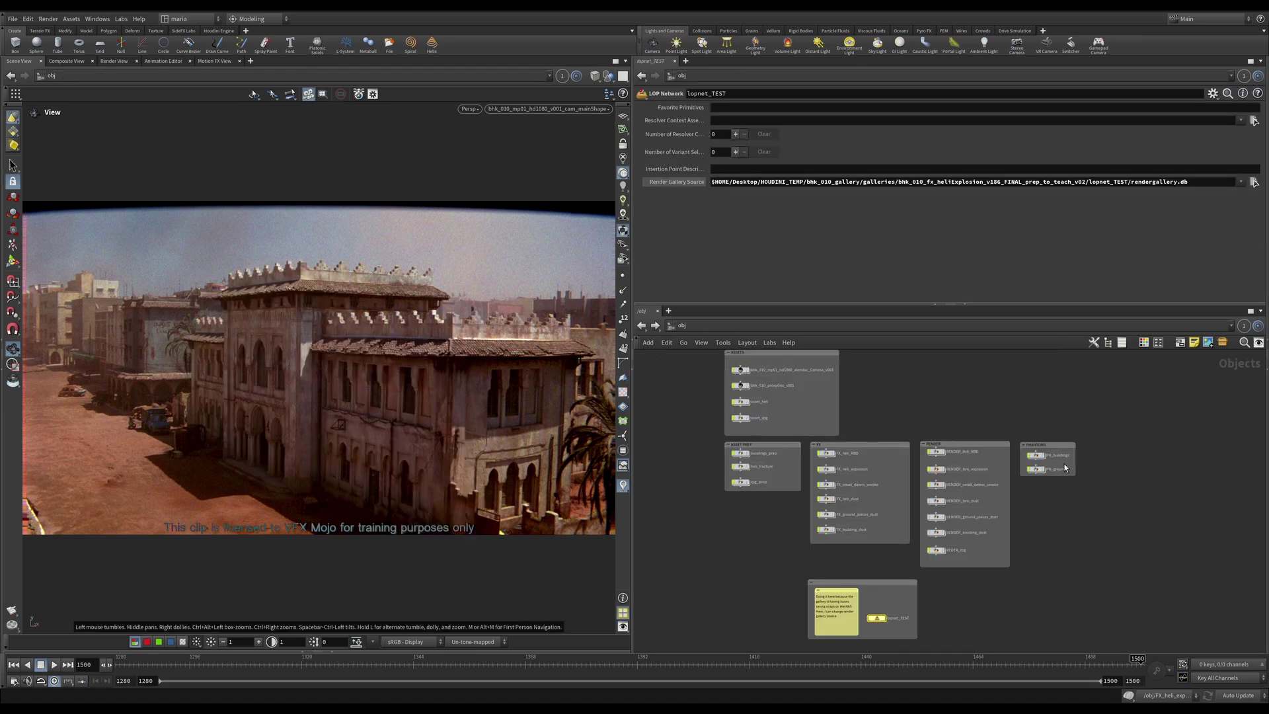
pyautogui.scroll(8, 1065, 463)
pyautogui.moveTo(1126, 382); pyautogui.dragTo(856, 576)
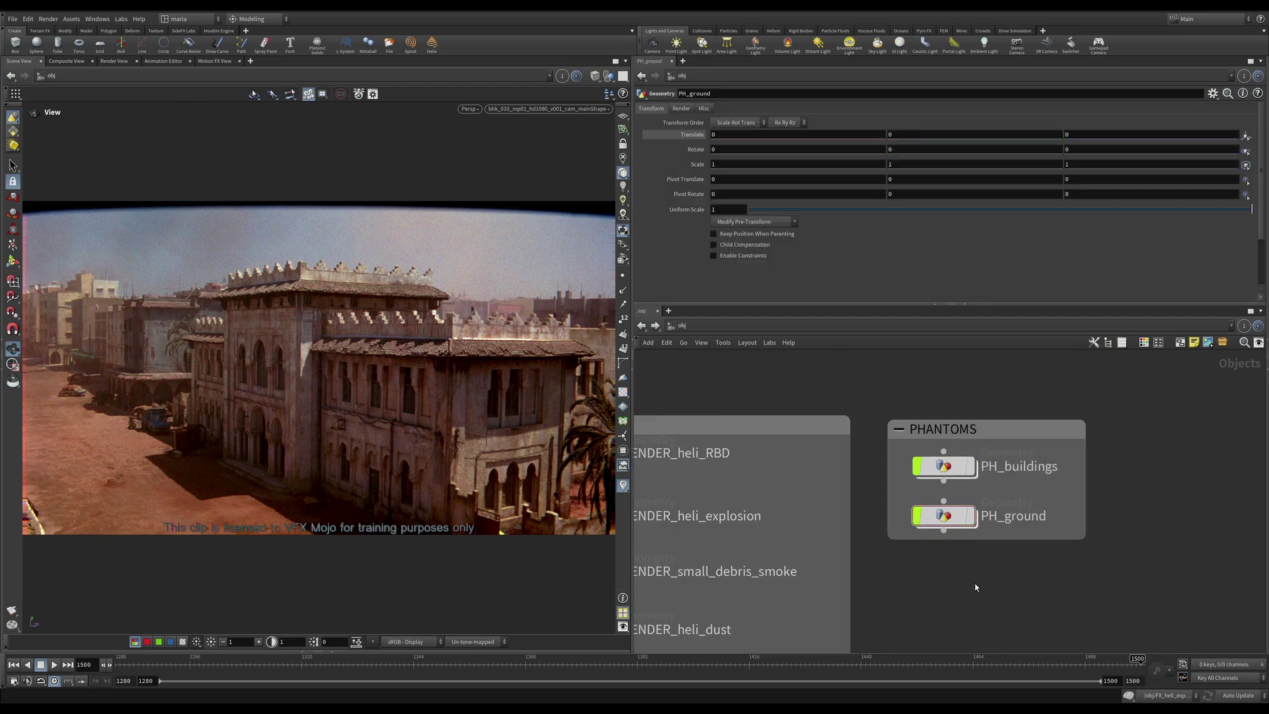
# Step: Review PH_buildings' object merges, then dive into the grid-based PH_ground network
pyautogui.doubleClick(948, 476)
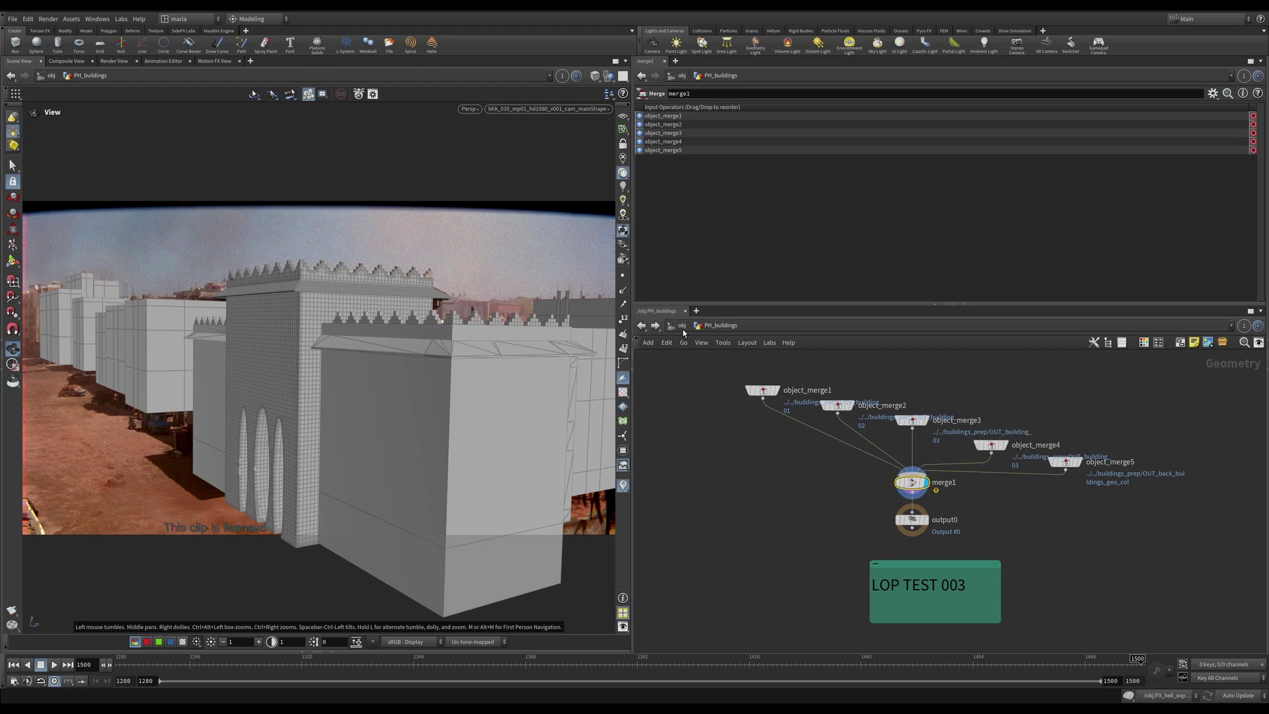
pyautogui.press('u')
pyautogui.doubleClick(955, 513)
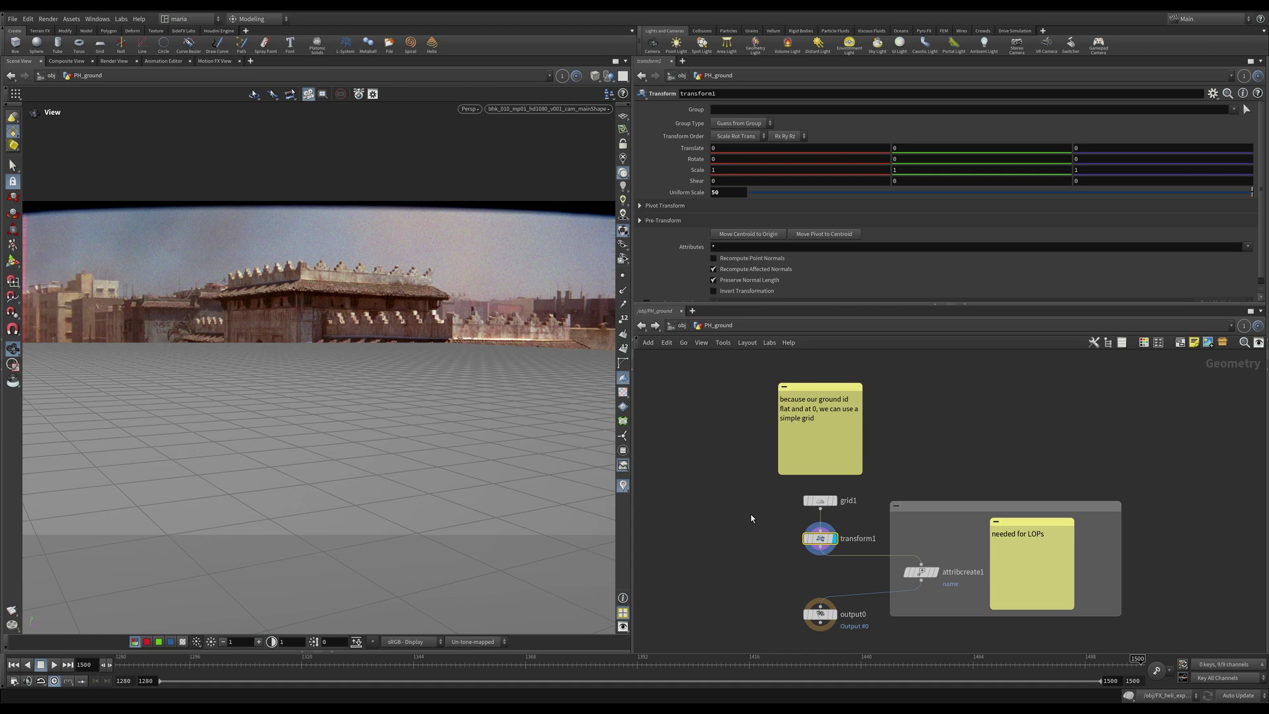
# Step: Check grid1 (10×10, 100 rows/columns), transform1 (uniform scale 50) and attribcreate1 (name 'ground')
pyautogui.click(821, 502)
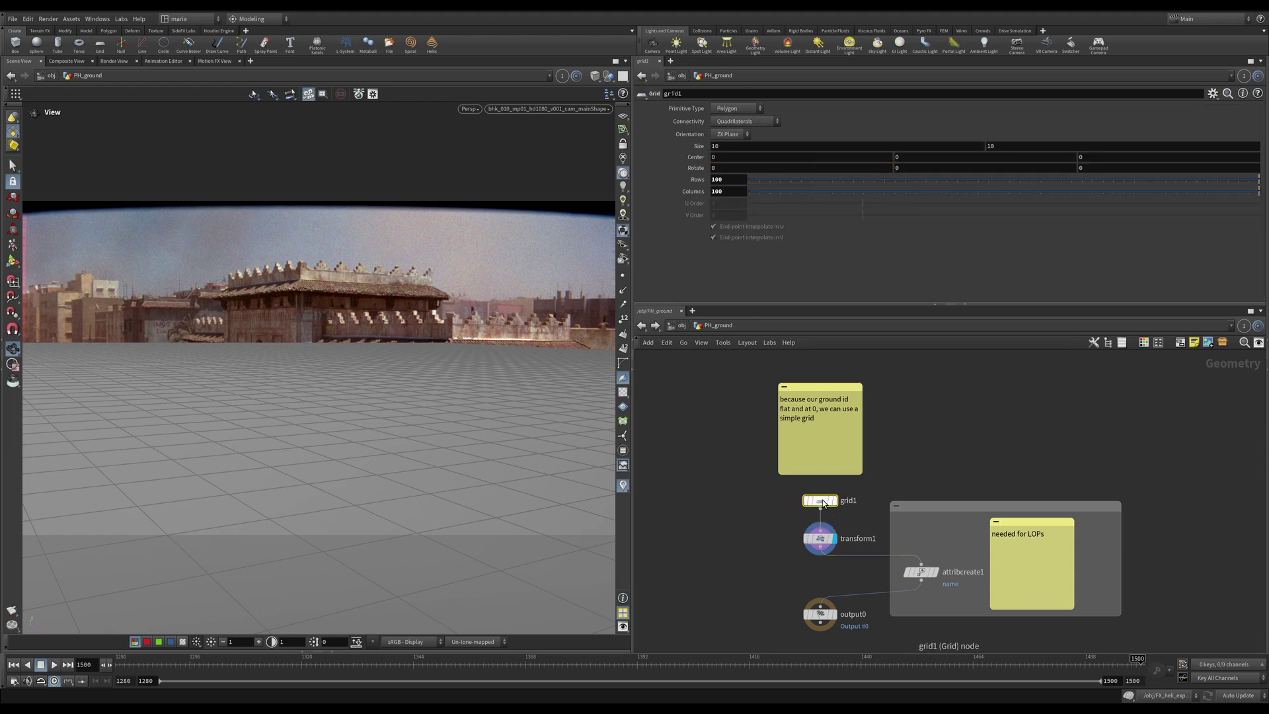
pyautogui.click(820, 538)
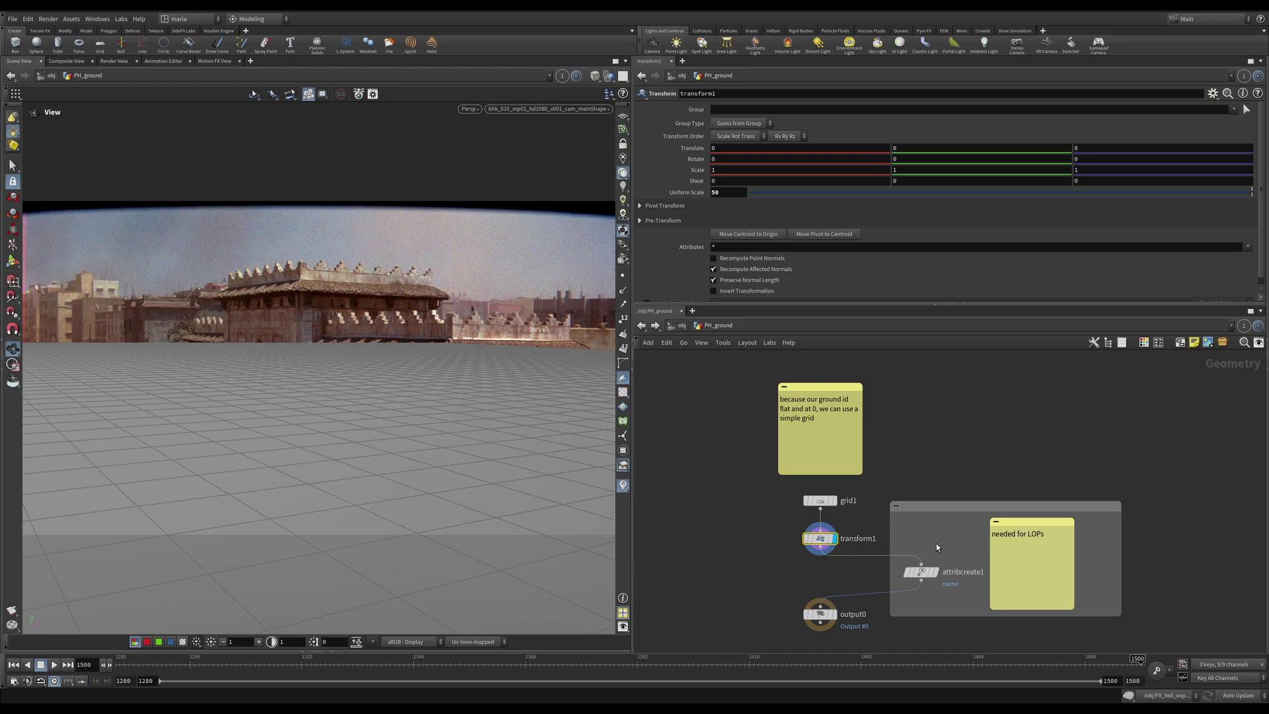
pyautogui.click(921, 572)
pyautogui.moveTo(948, 601); pyautogui.dragTo(954, 573, button='middle')
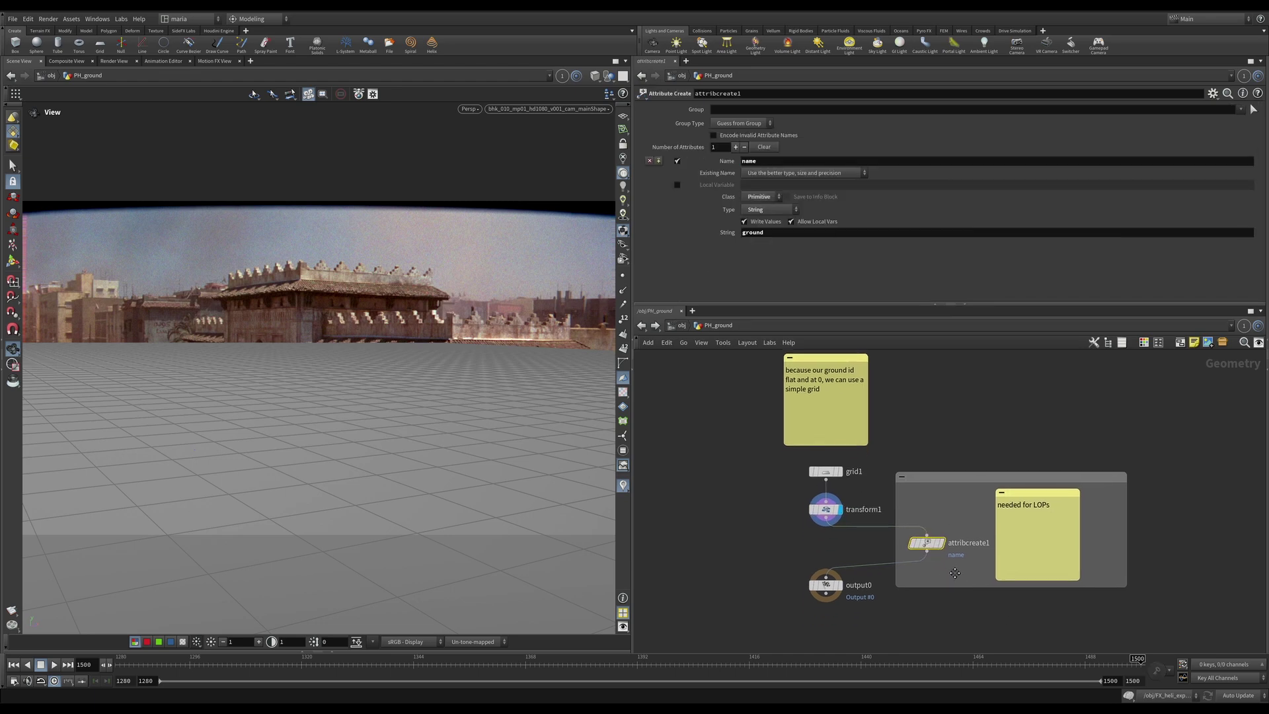
pyautogui.scroll(2, 954, 573)
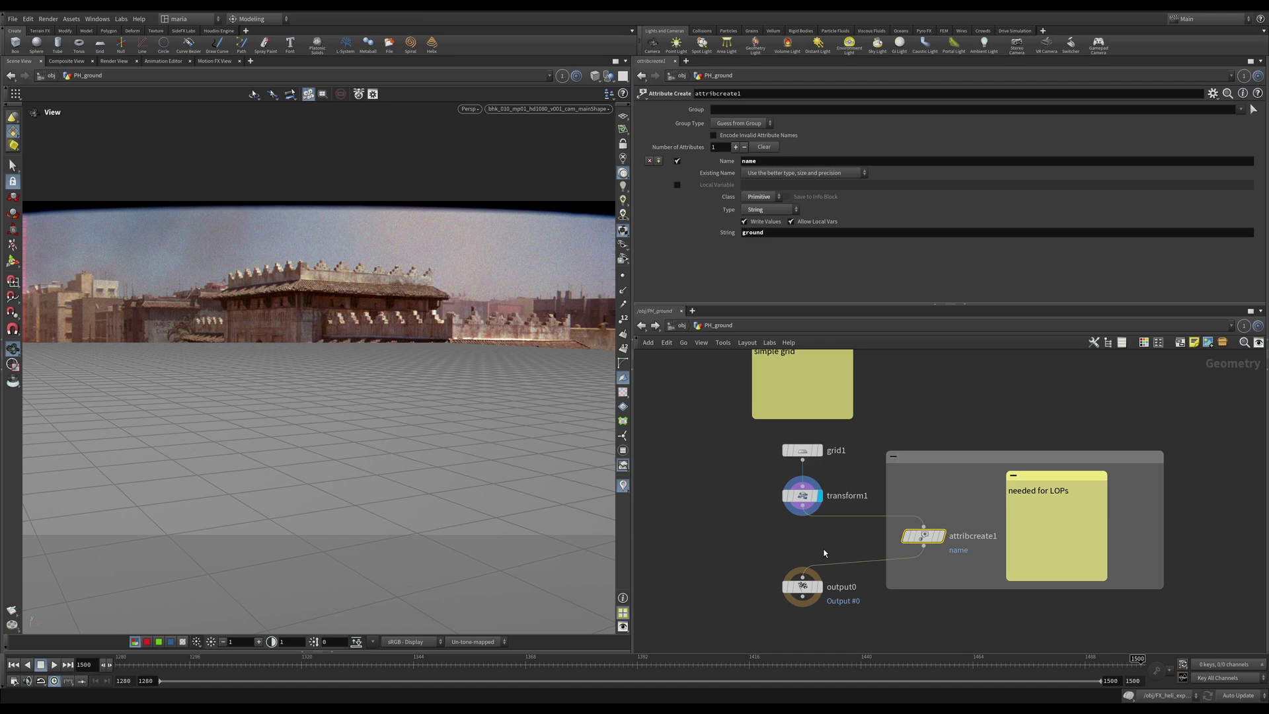
# Step: Jump to lopnet_TEST via quickmark 2 and display the PH_buildings SOP Import
pyautogui.press('2')
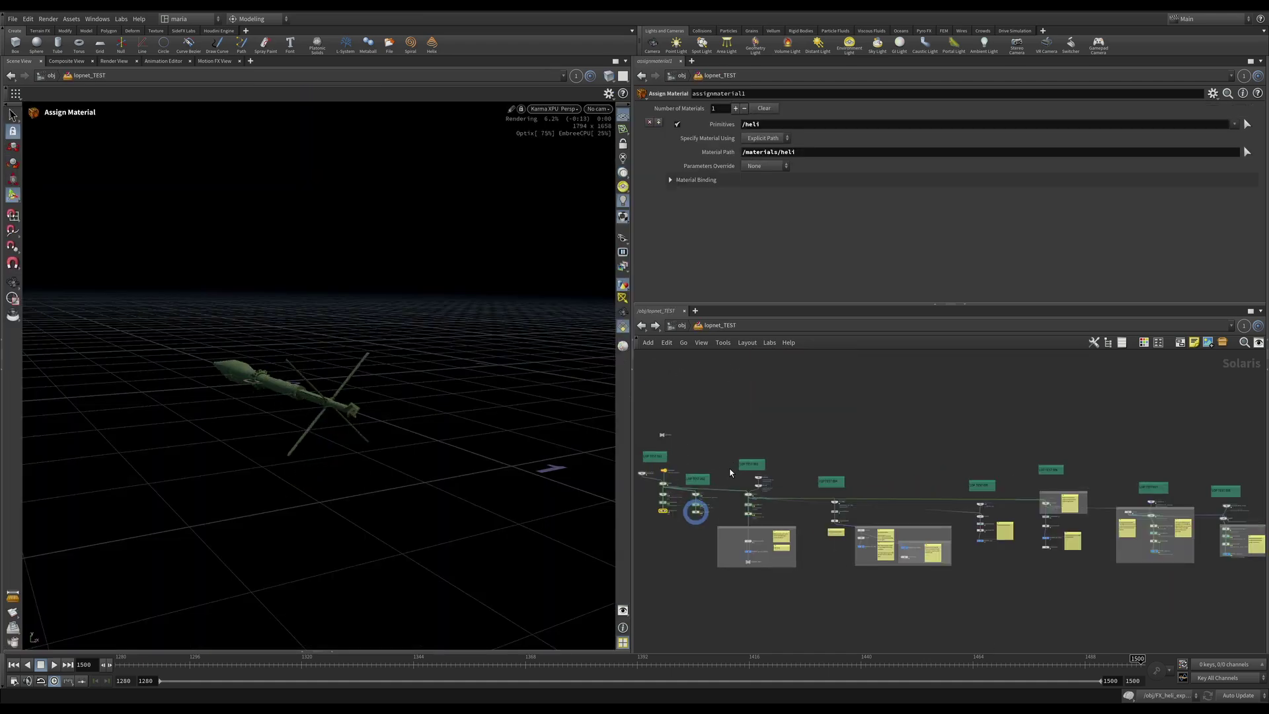
pyautogui.scroll(10, 731, 473)
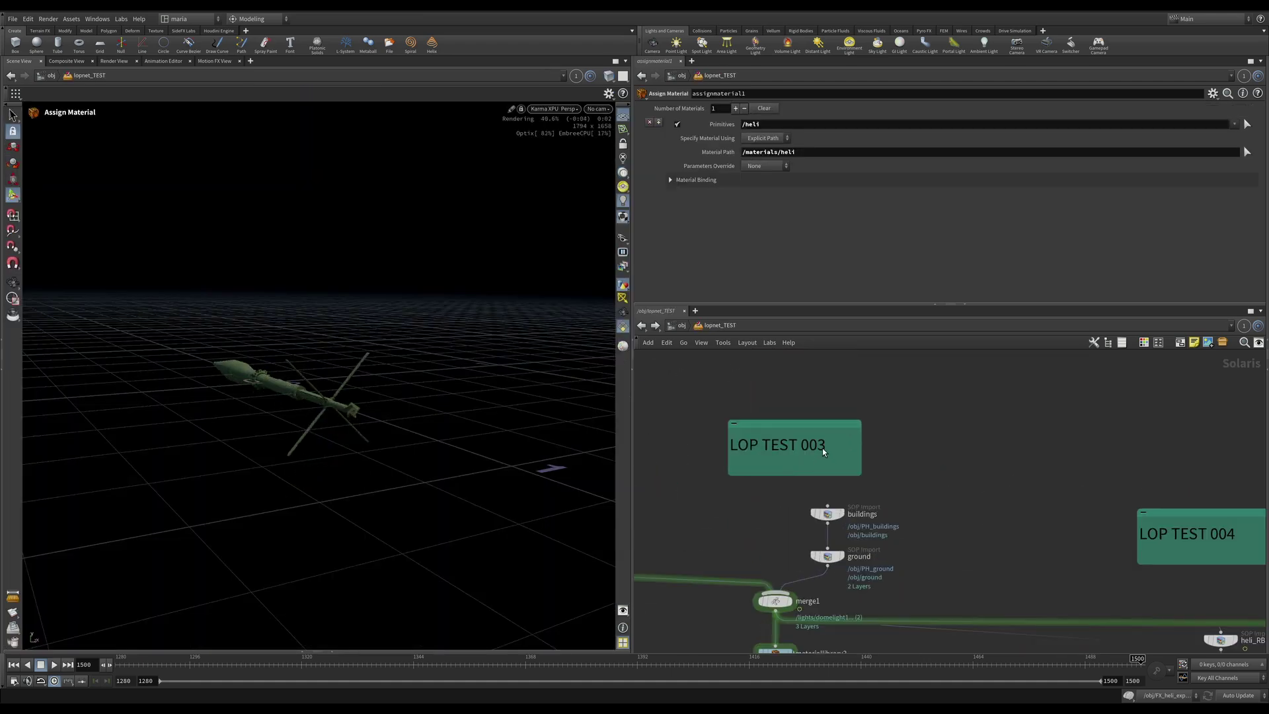
pyautogui.scroll(-2, 846, 509)
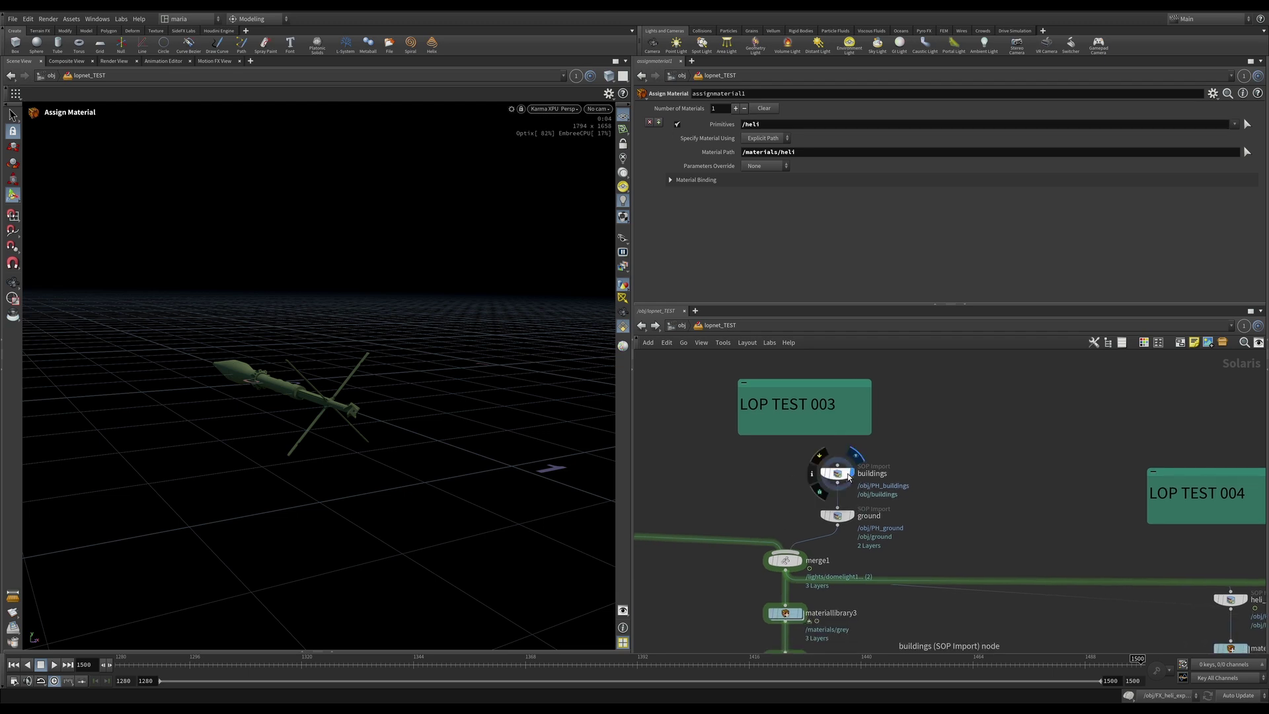
pyautogui.click(847, 473)
pyautogui.click(837, 473)
pyautogui.click(598, 109)
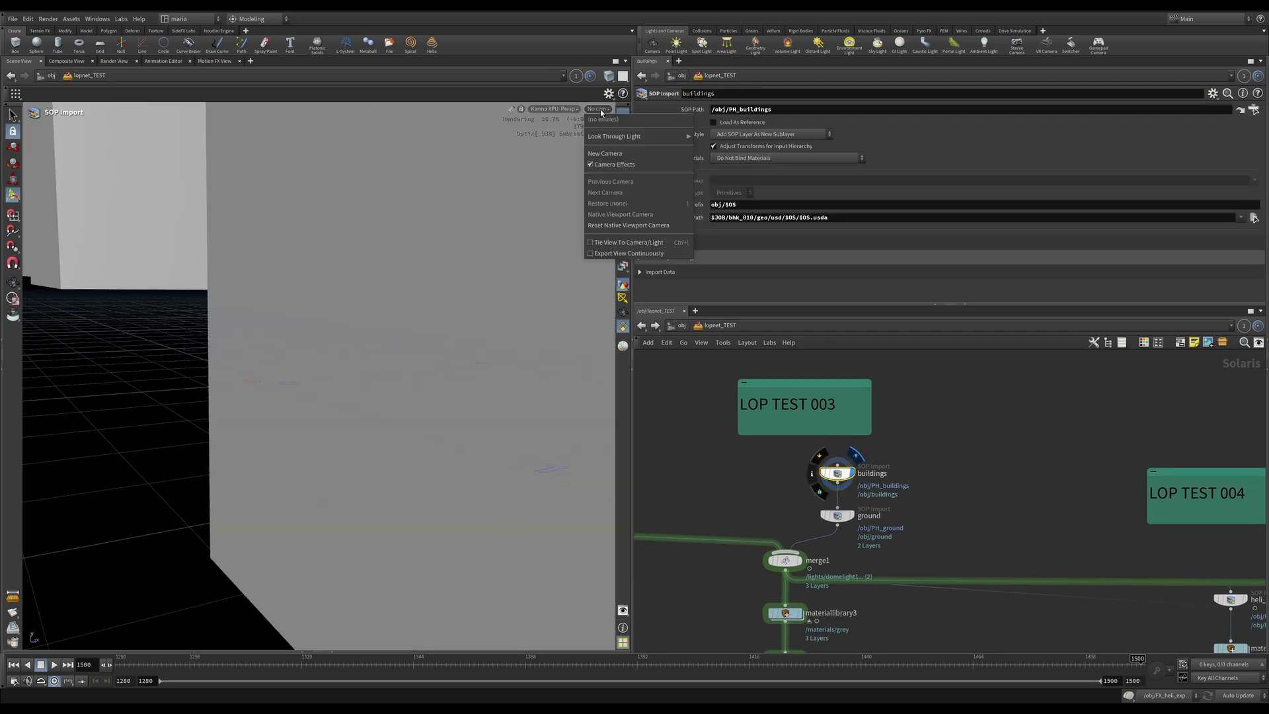
pyautogui.press('Escape')
pyautogui.moveTo(755, 466); pyautogui.dragTo(802, 433, button='middle')
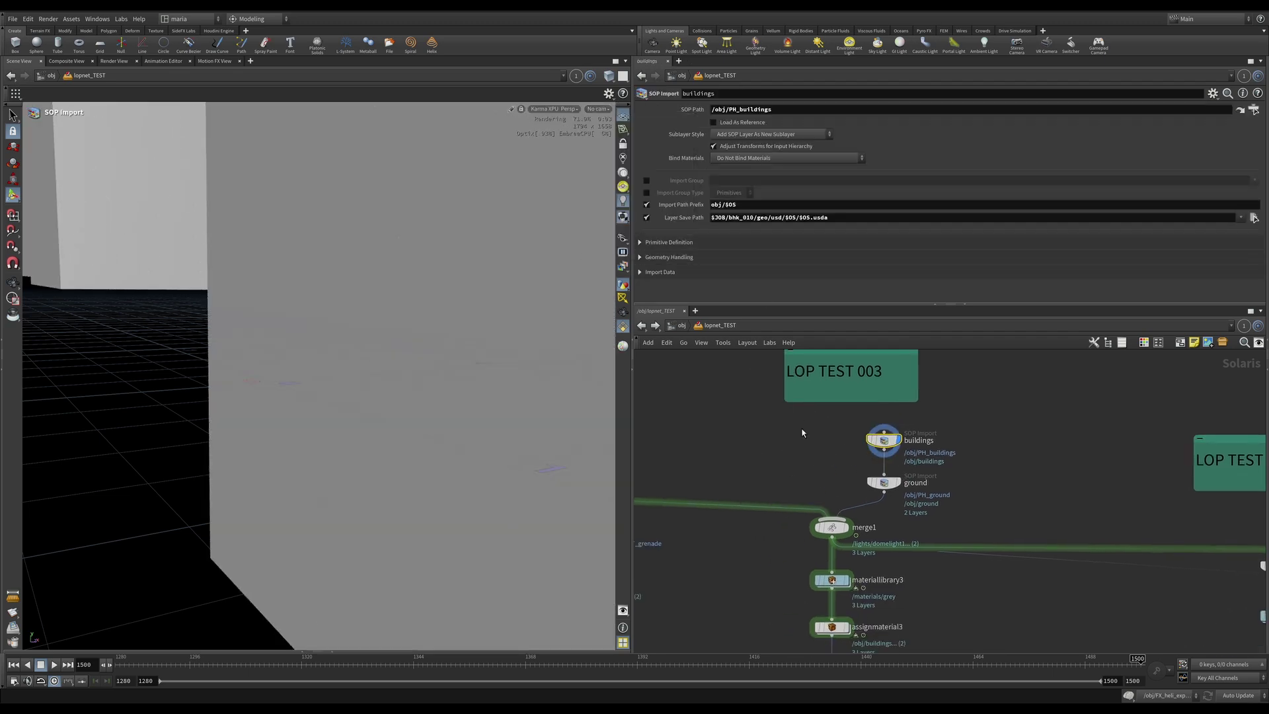
# Step: Display merge1 in the viewport and look through the shot camera
pyautogui.click(845, 527)
pyautogui.click(826, 527)
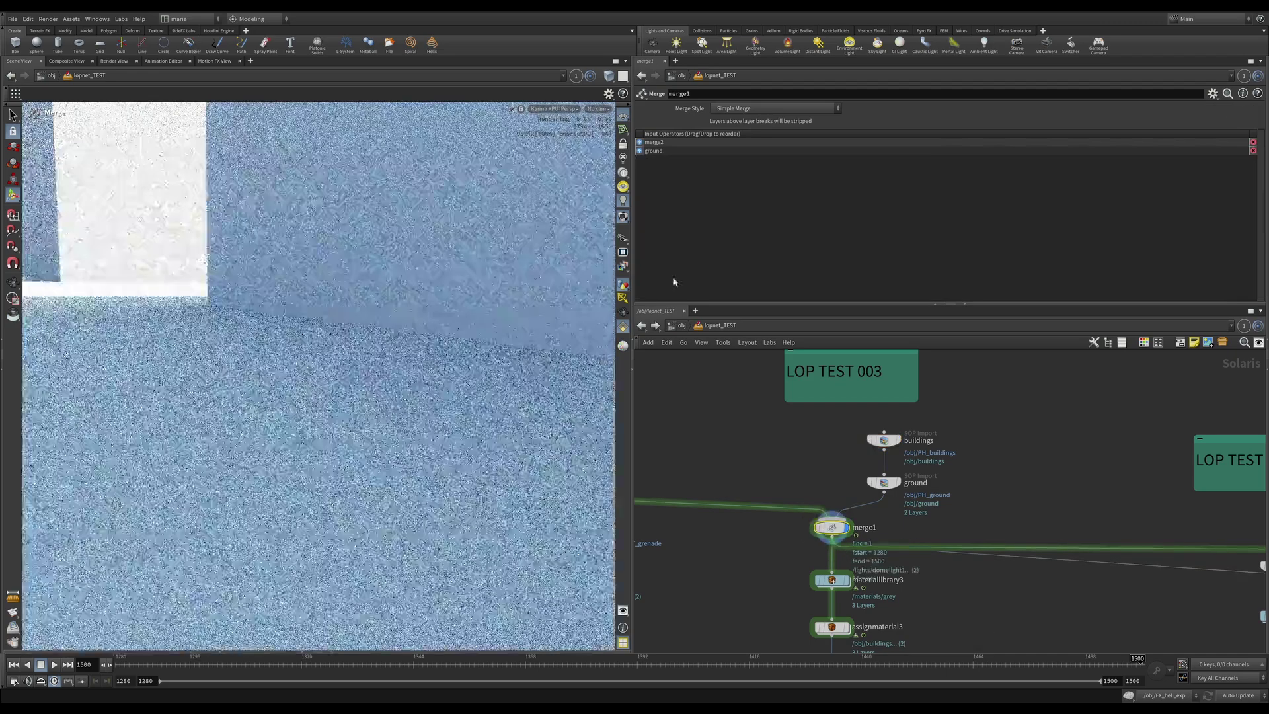
pyautogui.click(598, 109)
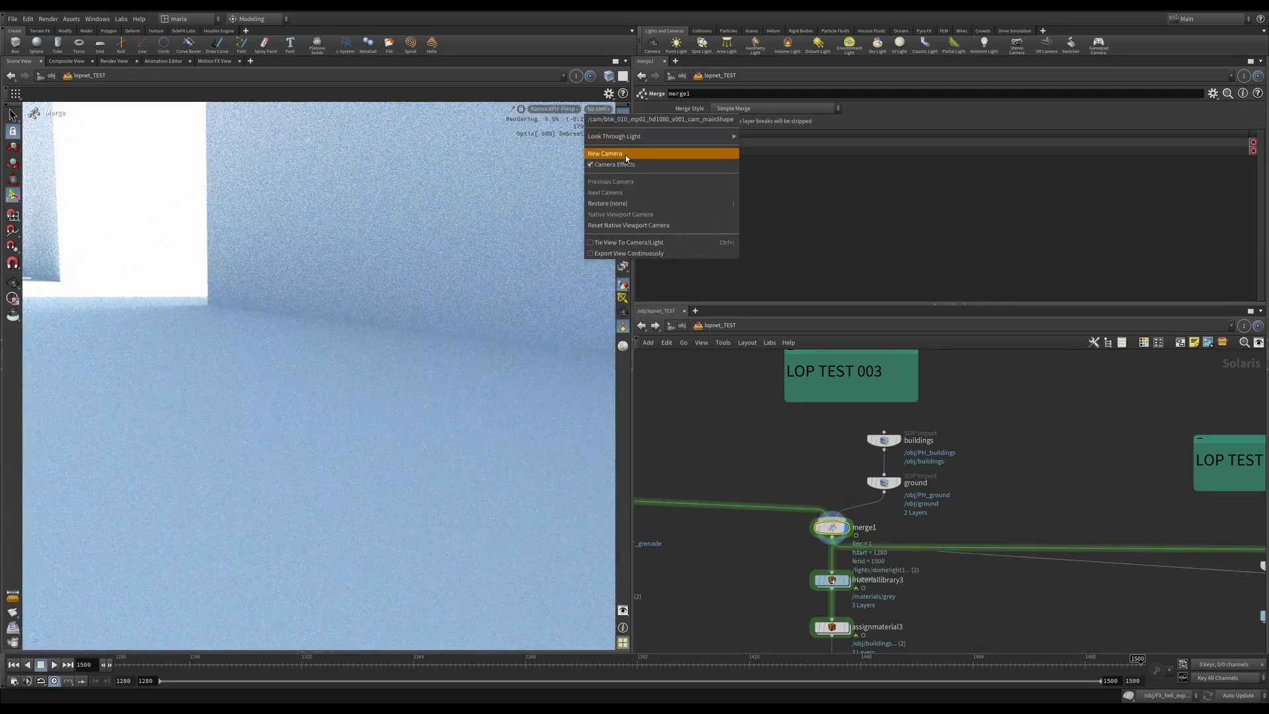
pyautogui.click(632, 119)
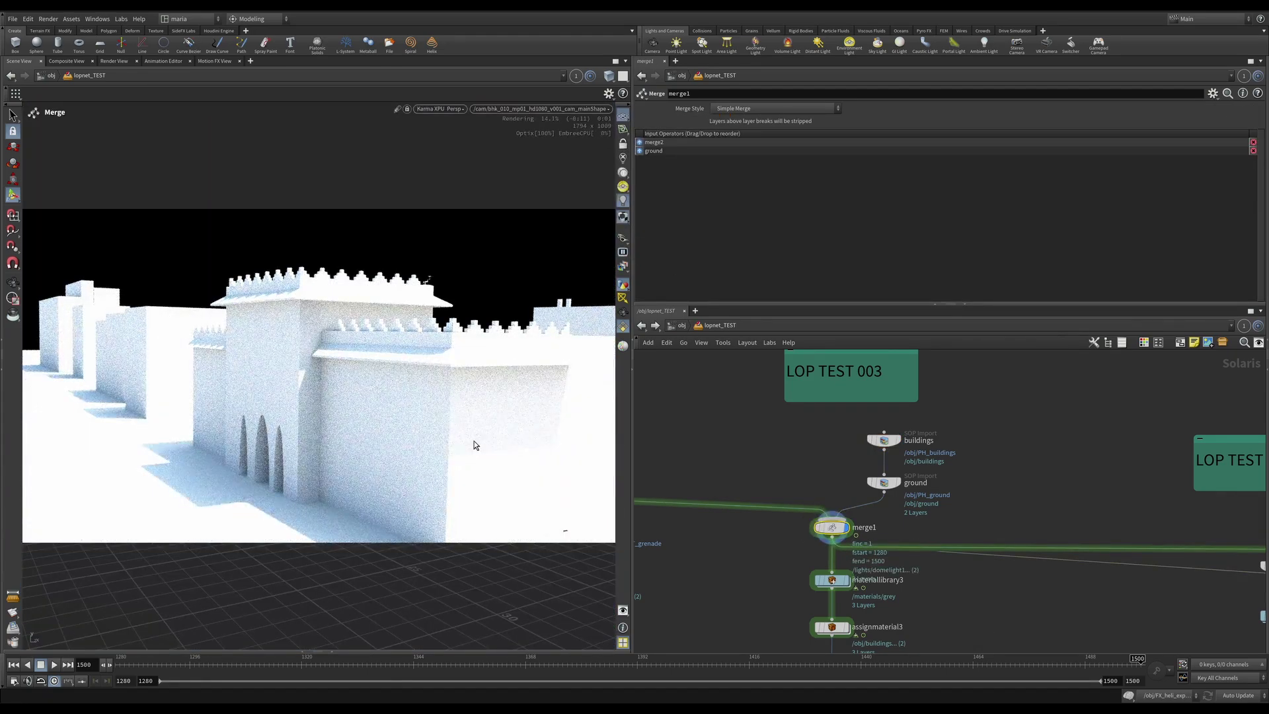
# Step: Review the ground and buildings SOP Import settings
pyautogui.click(869, 480)
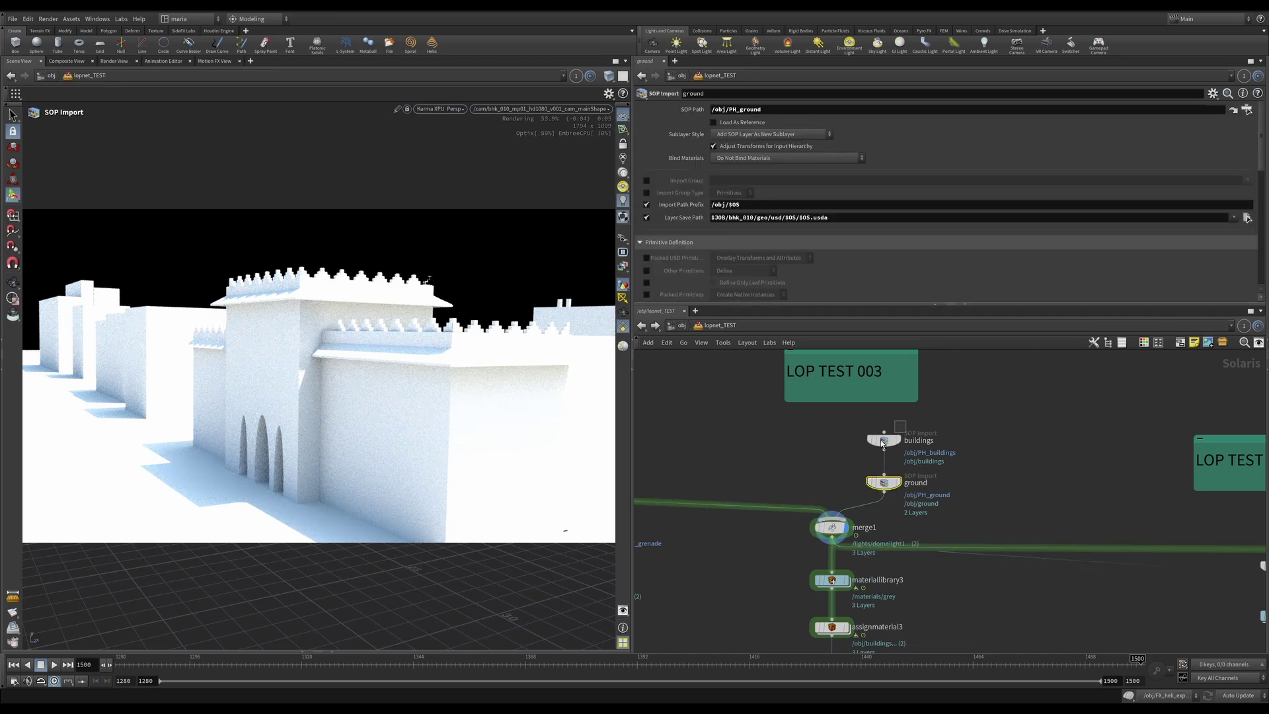
pyautogui.click(870, 446)
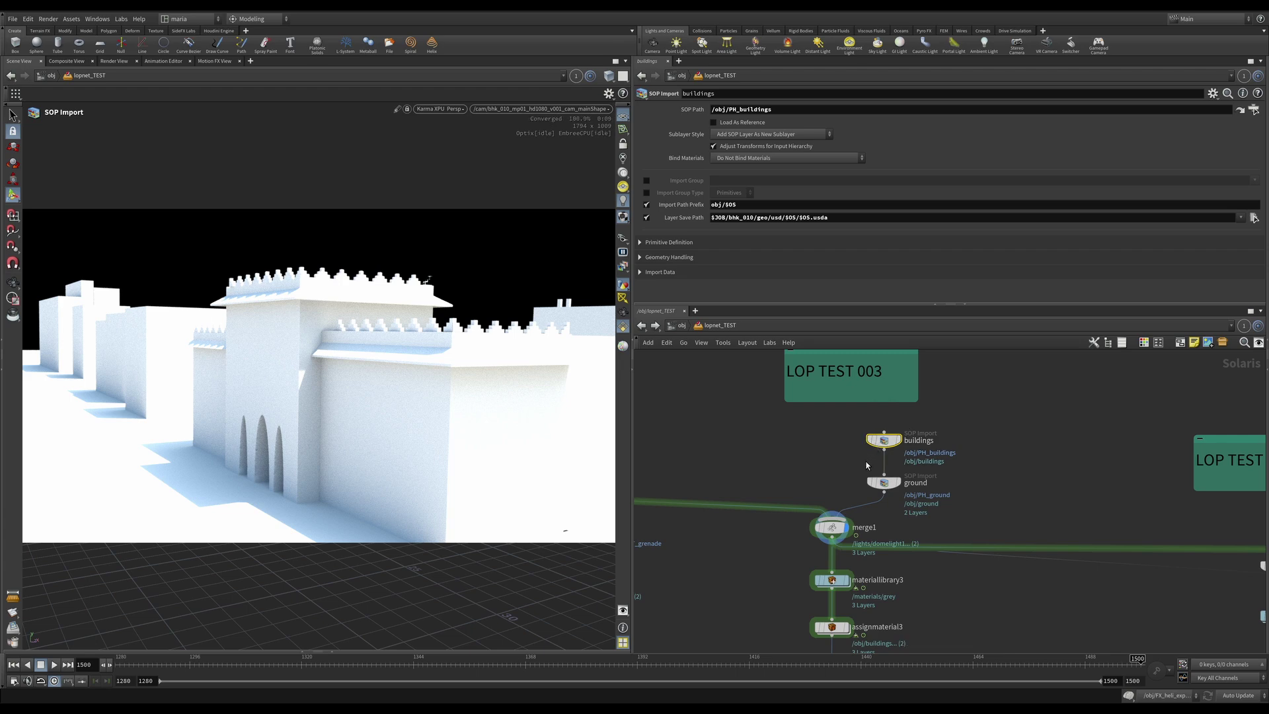
pyautogui.moveTo(877, 572); pyautogui.dragTo(896, 508, button='middle')
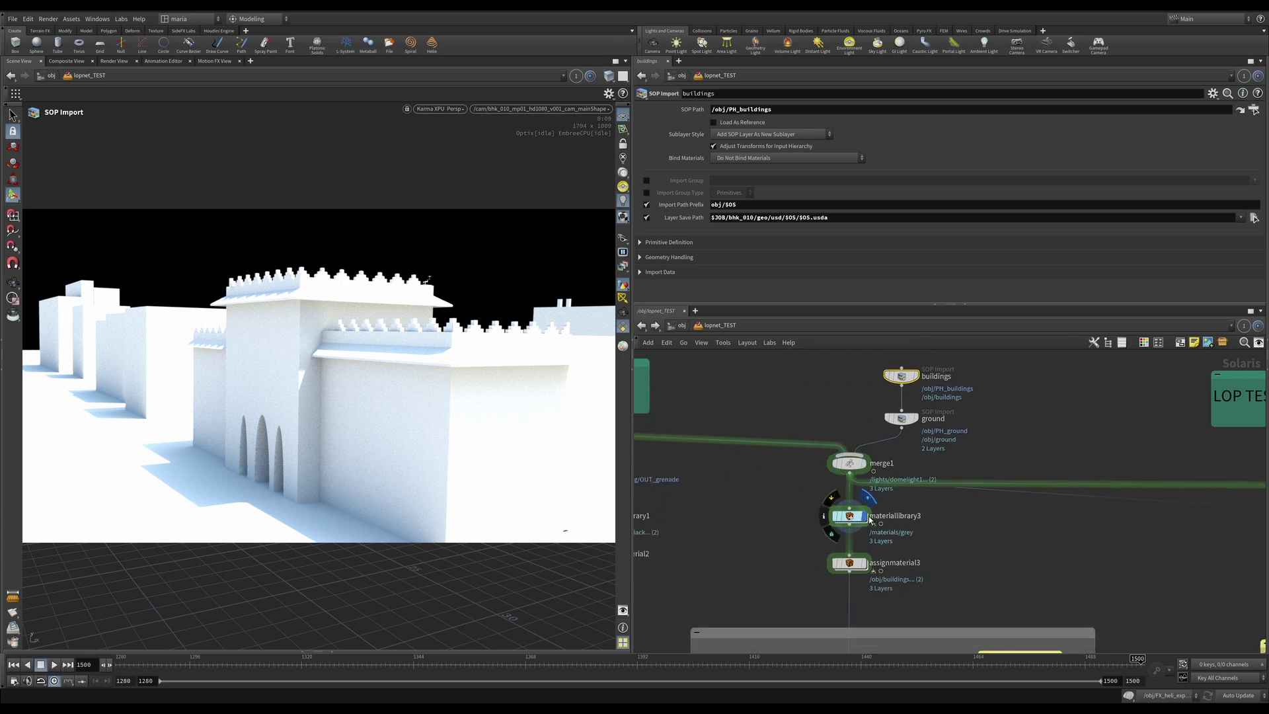
# Step: Inspect the grey subnet's mtlxstandard_surface in materiallibrary3: 0.2 base colour, no specular
pyautogui.doubleClick(850, 520)
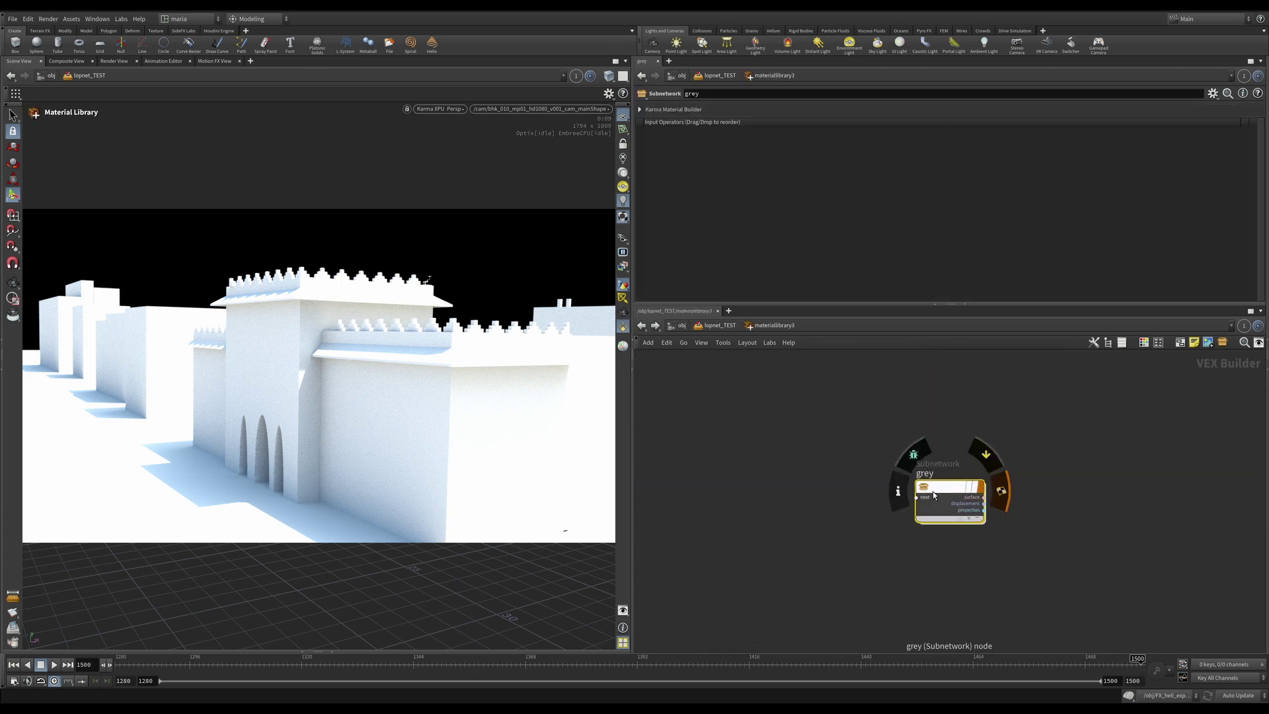
pyautogui.doubleClick(935, 493)
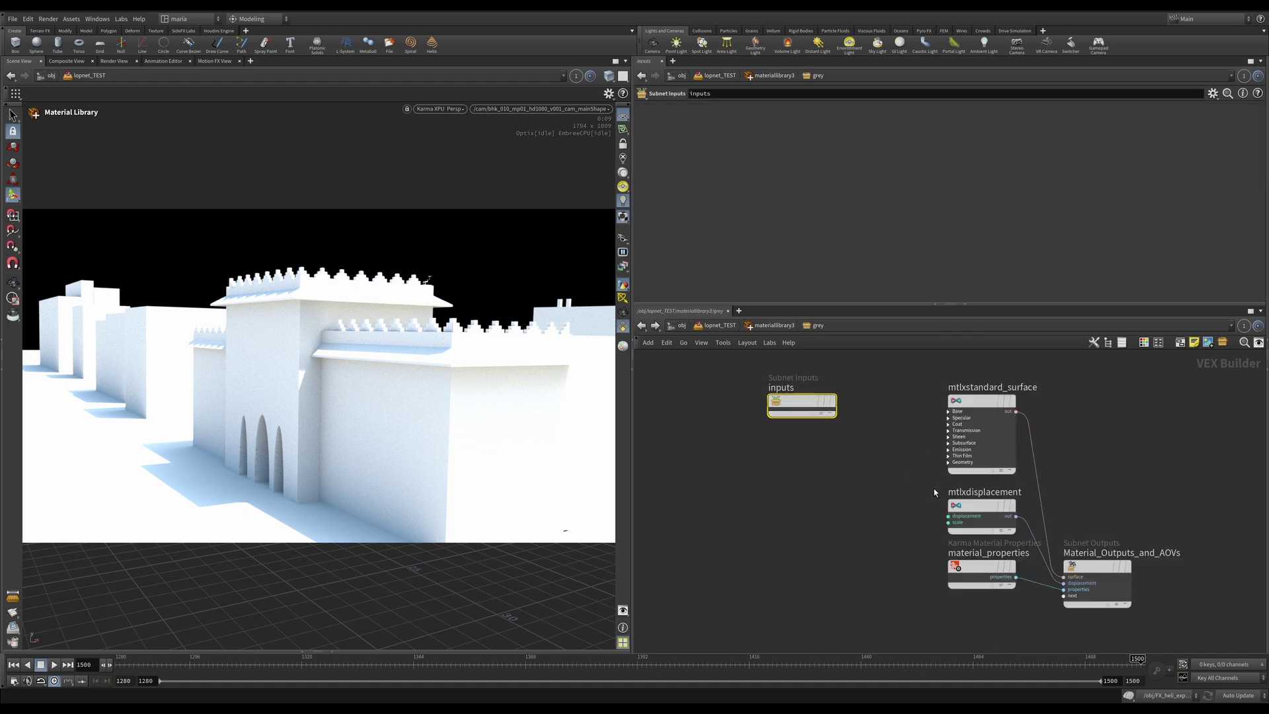
pyautogui.click(959, 430)
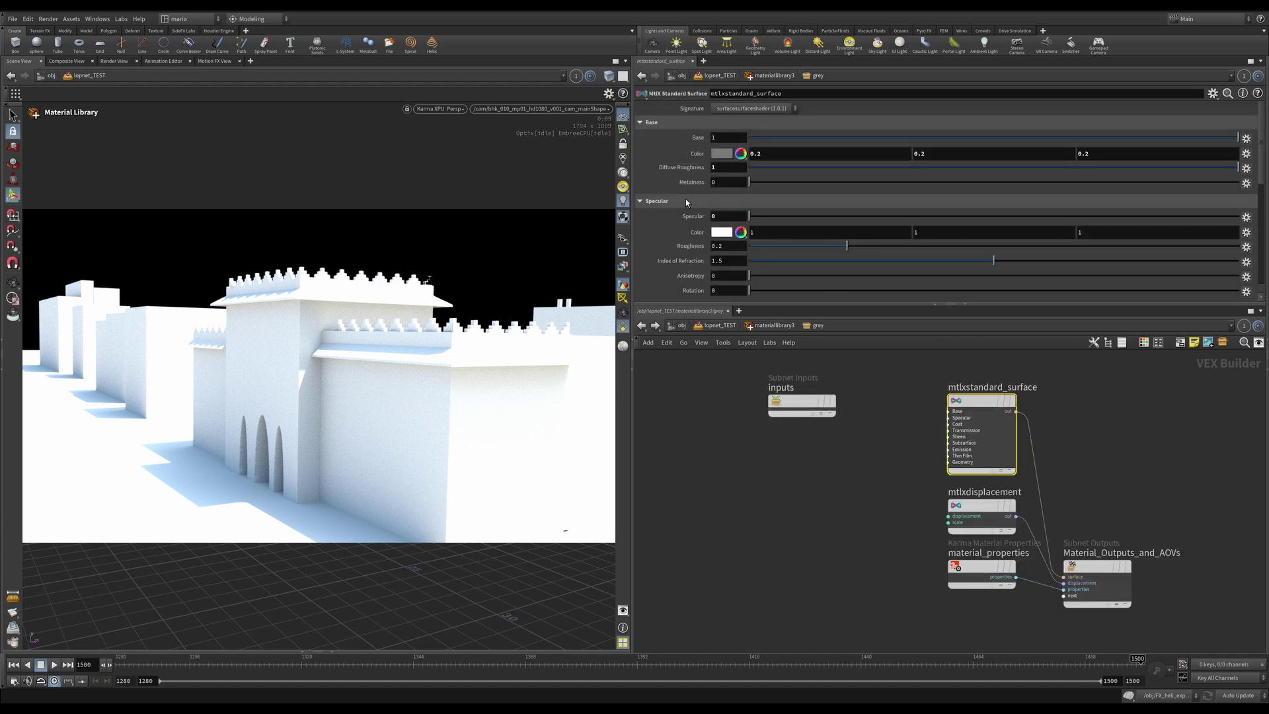
# Step: Return to the Solaris network and display the assignmaterial3 grey material result
pyautogui.press('u')
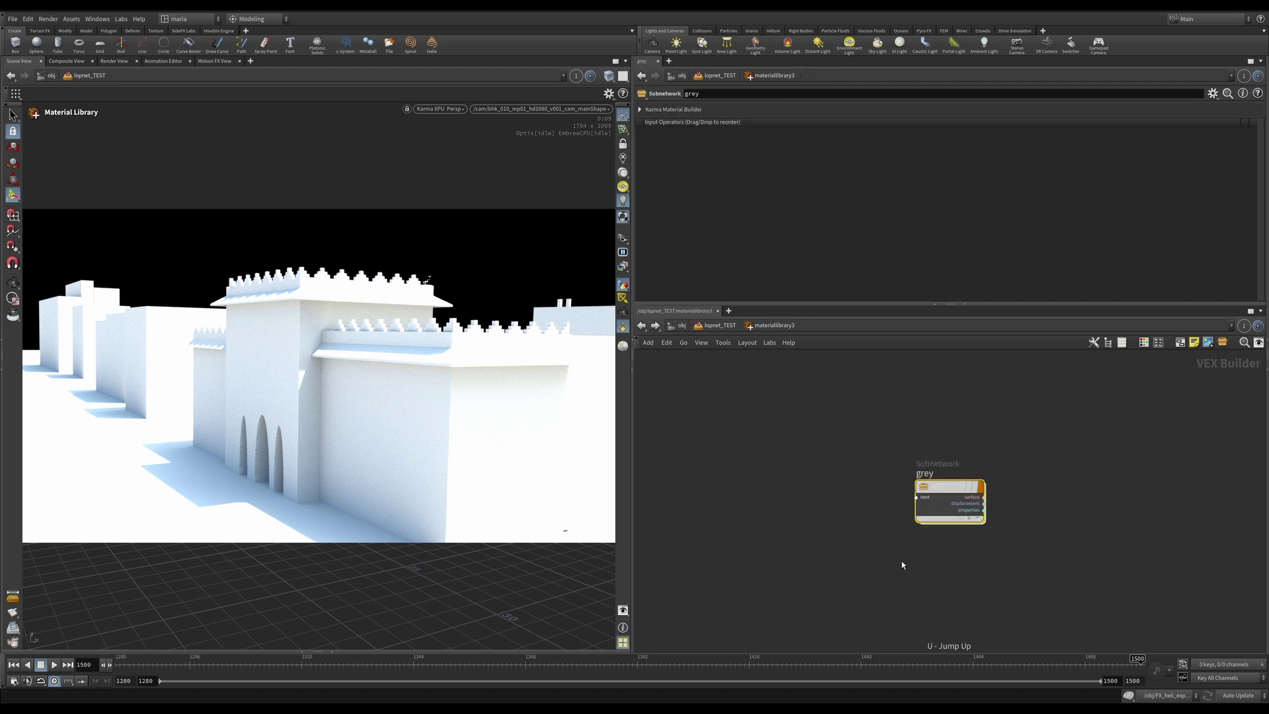
pyautogui.press('u')
pyautogui.click(863, 563)
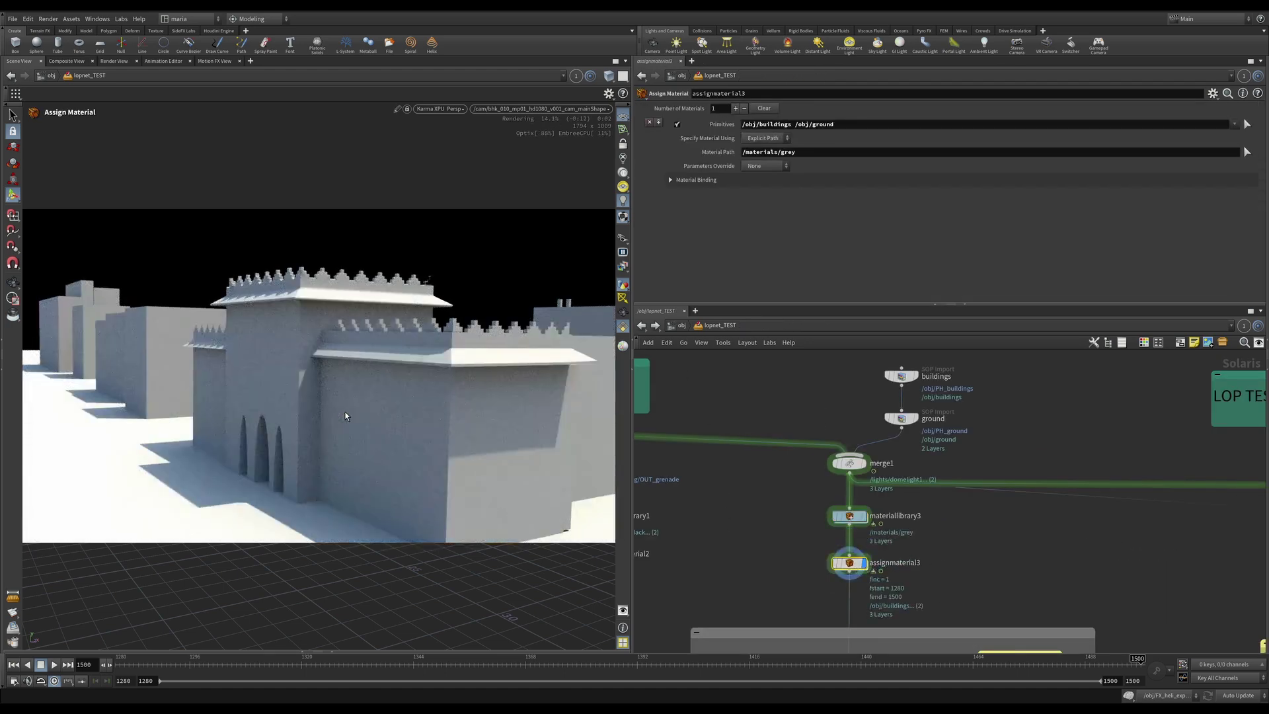
# Step: Frame the network box with backgroundplate1, RENDER_ground_shadow and LIGHTING_TEST
pyautogui.scroll(-2, 839, 591)
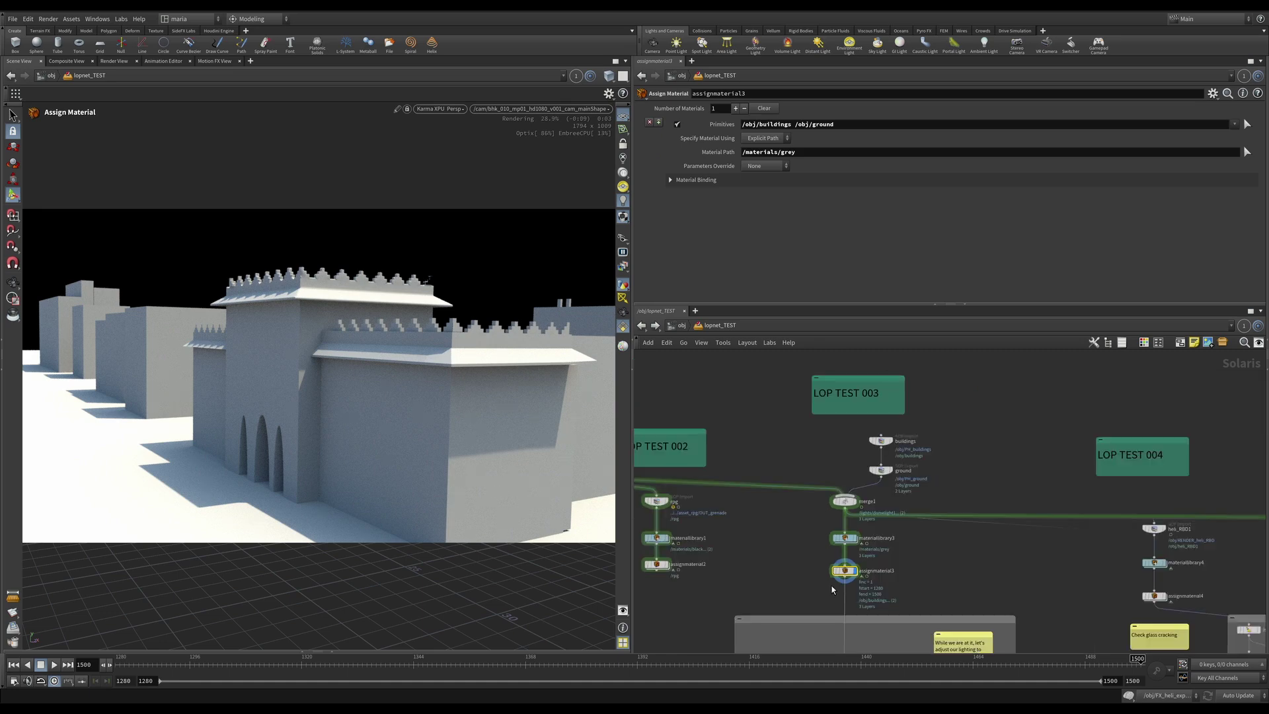
pyautogui.moveTo(839, 635); pyautogui.dragTo(811, 500, button='middle')
pyautogui.moveTo(809, 520)
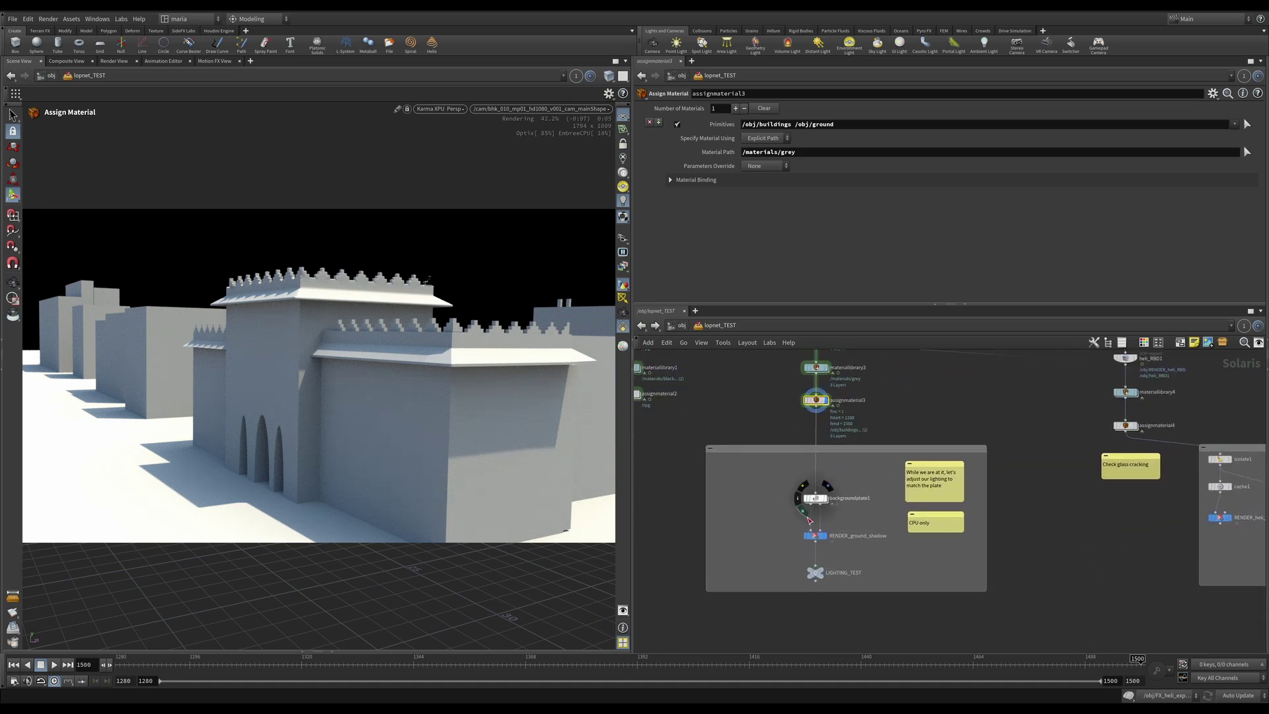
pyautogui.scroll(3, 810, 520)
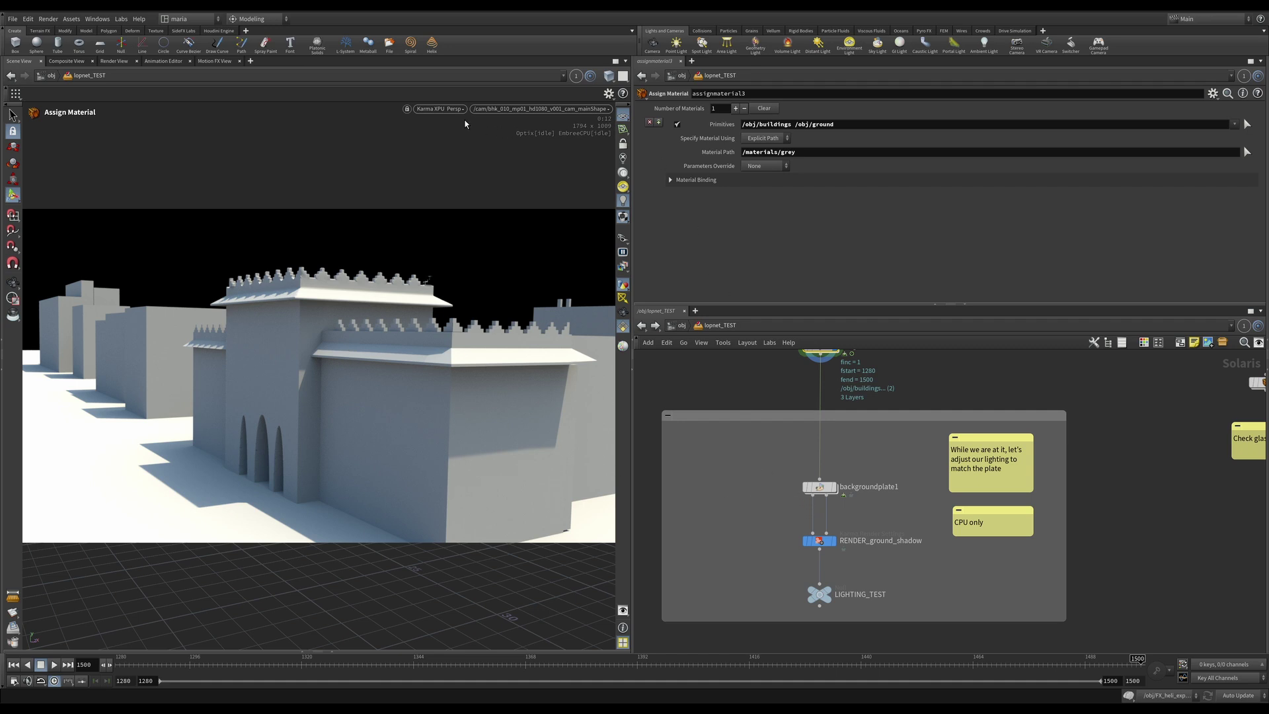
# Step: Switch the viewport renderer to Karma CPU and select RENDER_ground_shadow's render settings
pyautogui.click(442, 107)
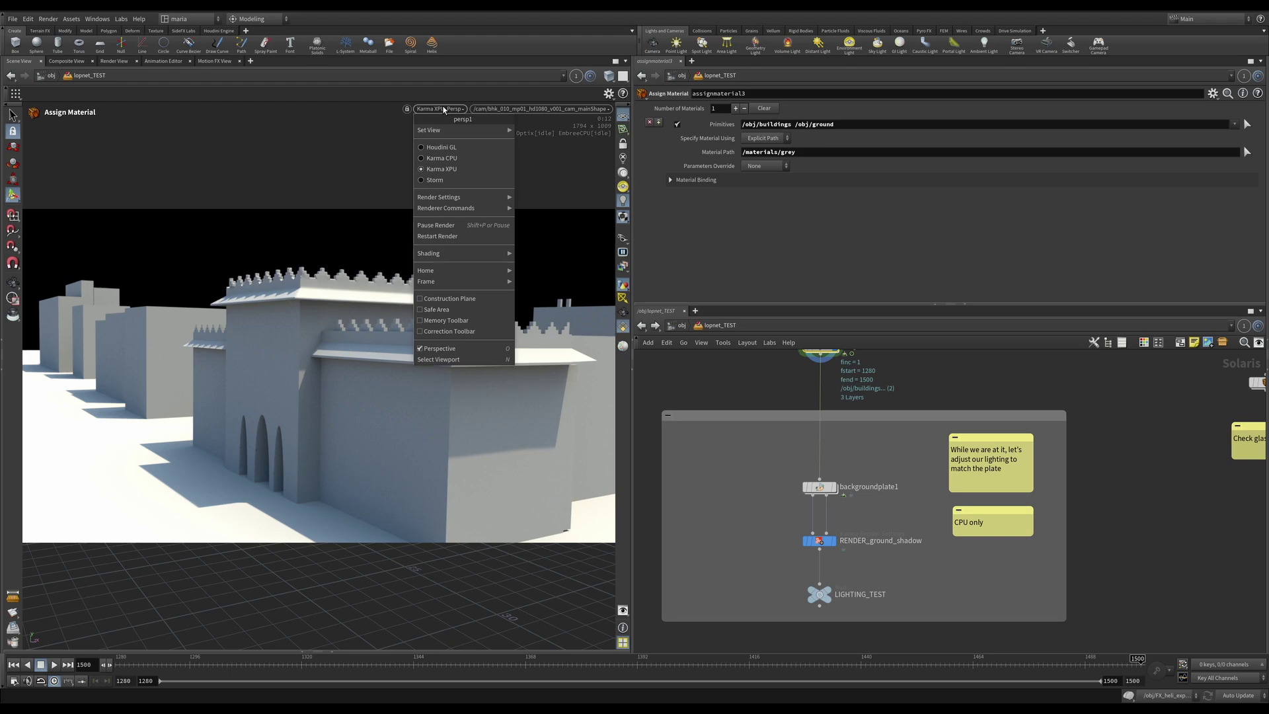
pyautogui.click(444, 159)
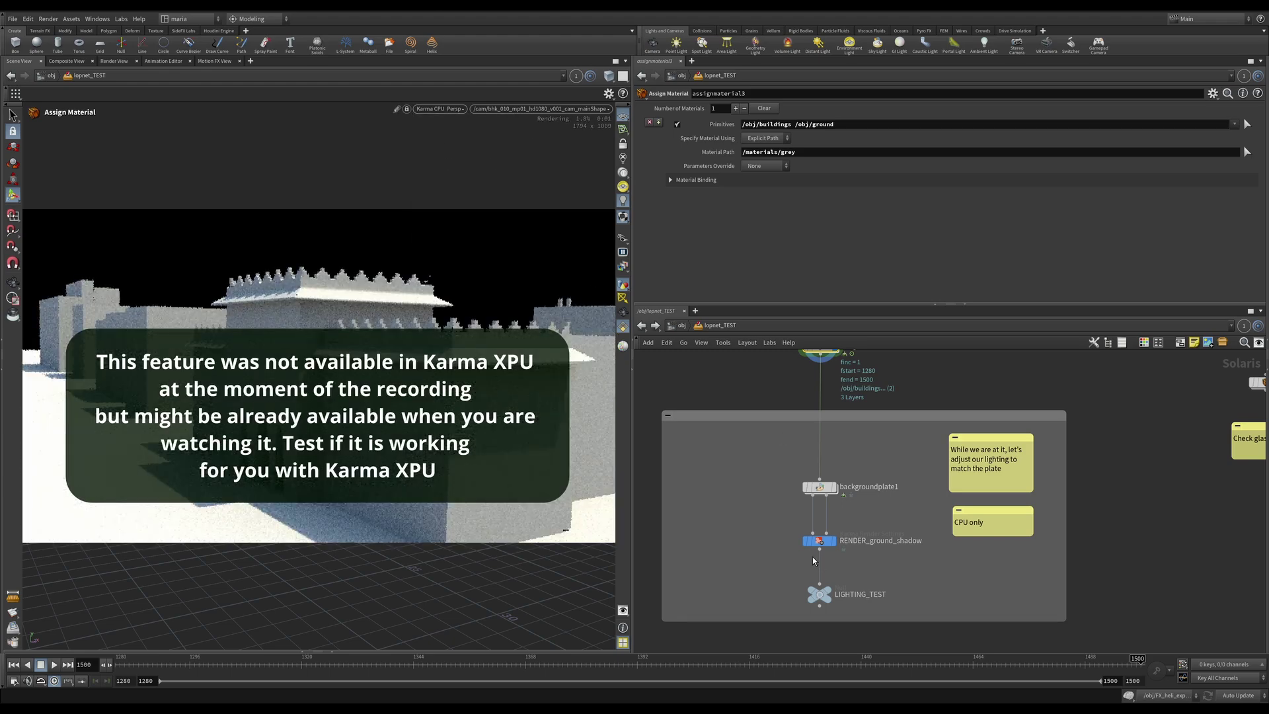
pyautogui.click(825, 541)
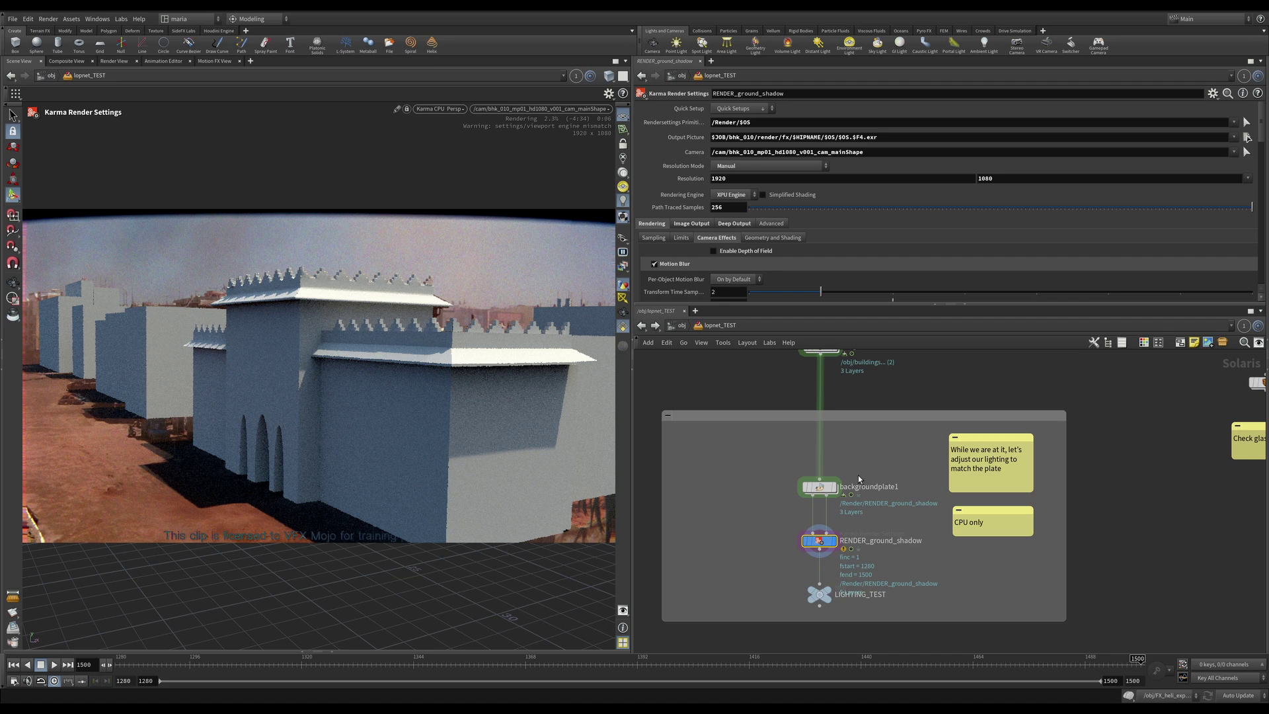
pyautogui.click(819, 487)
pyautogui.scroll(2, 820, 487)
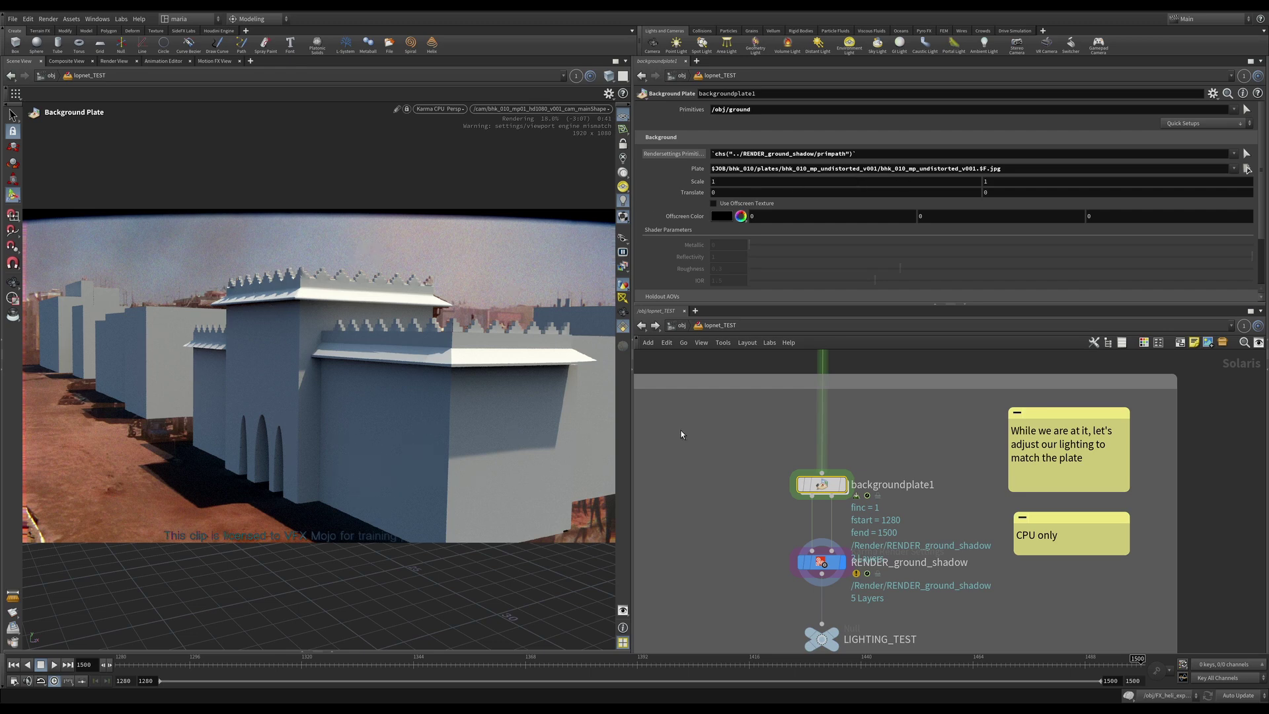
pyautogui.press('h')
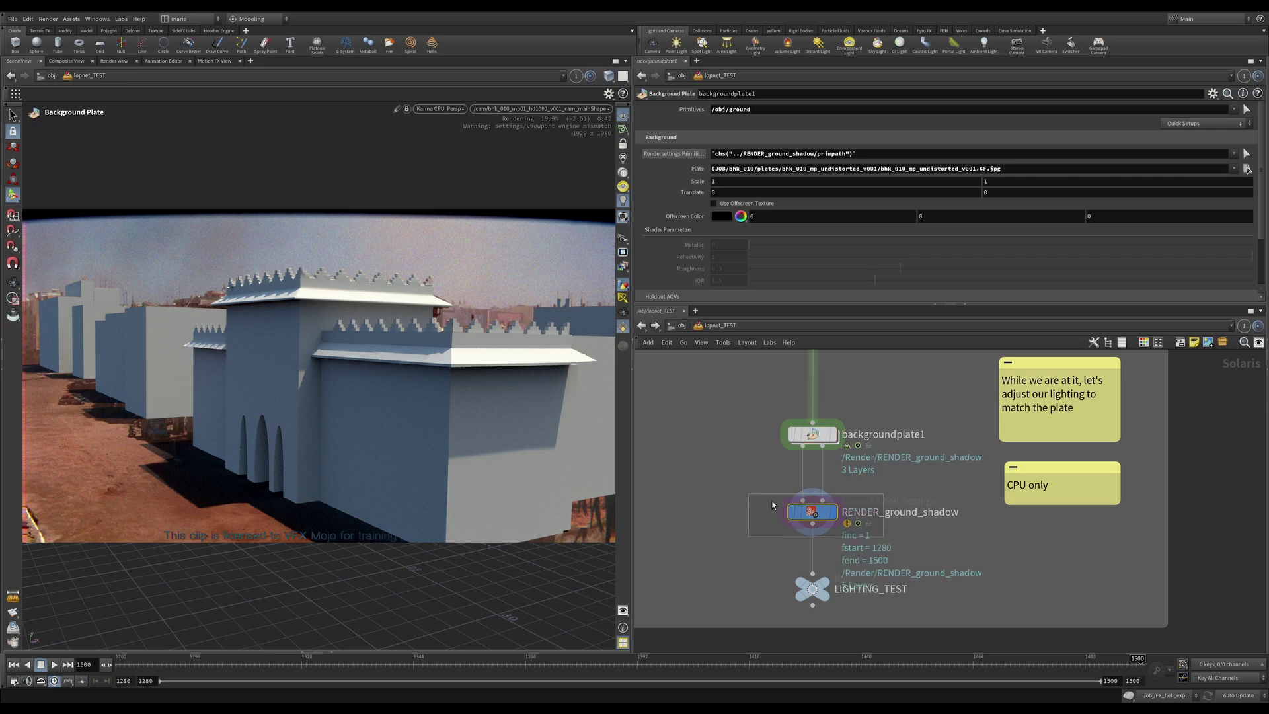
pyautogui.click(815, 512)
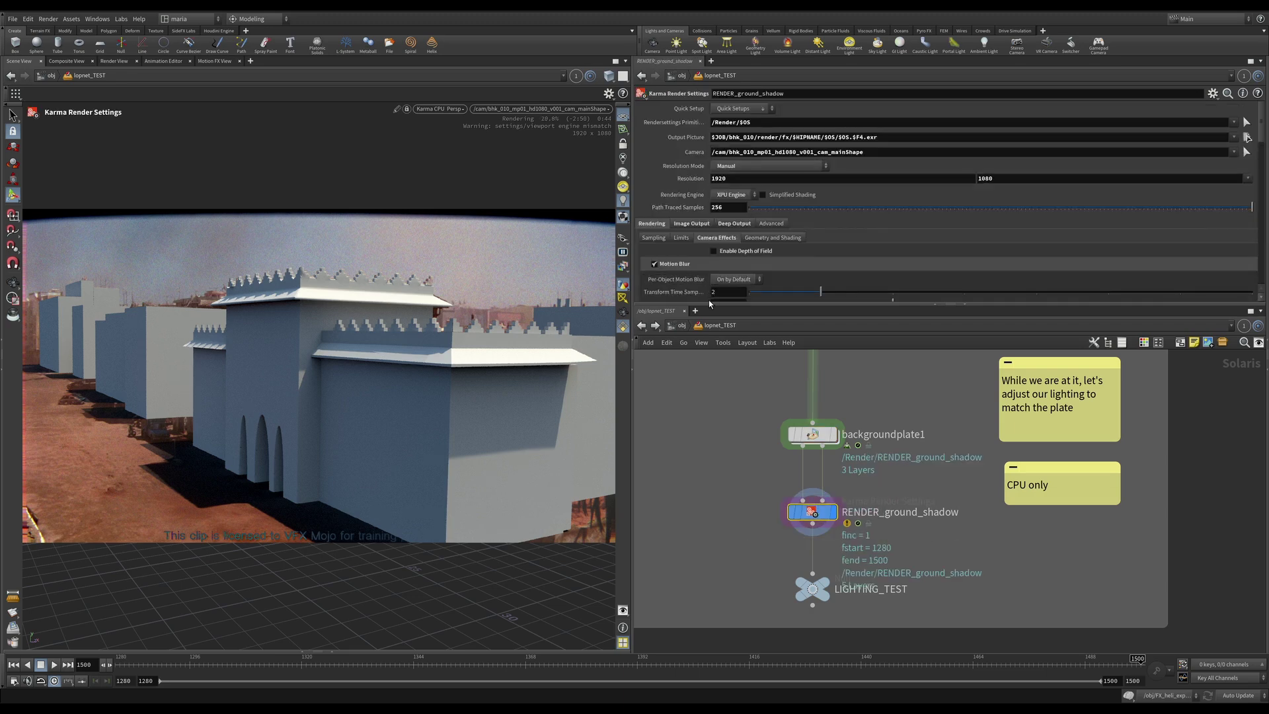
pyautogui.moveTo(712, 305); pyautogui.dragTo(711, 364)
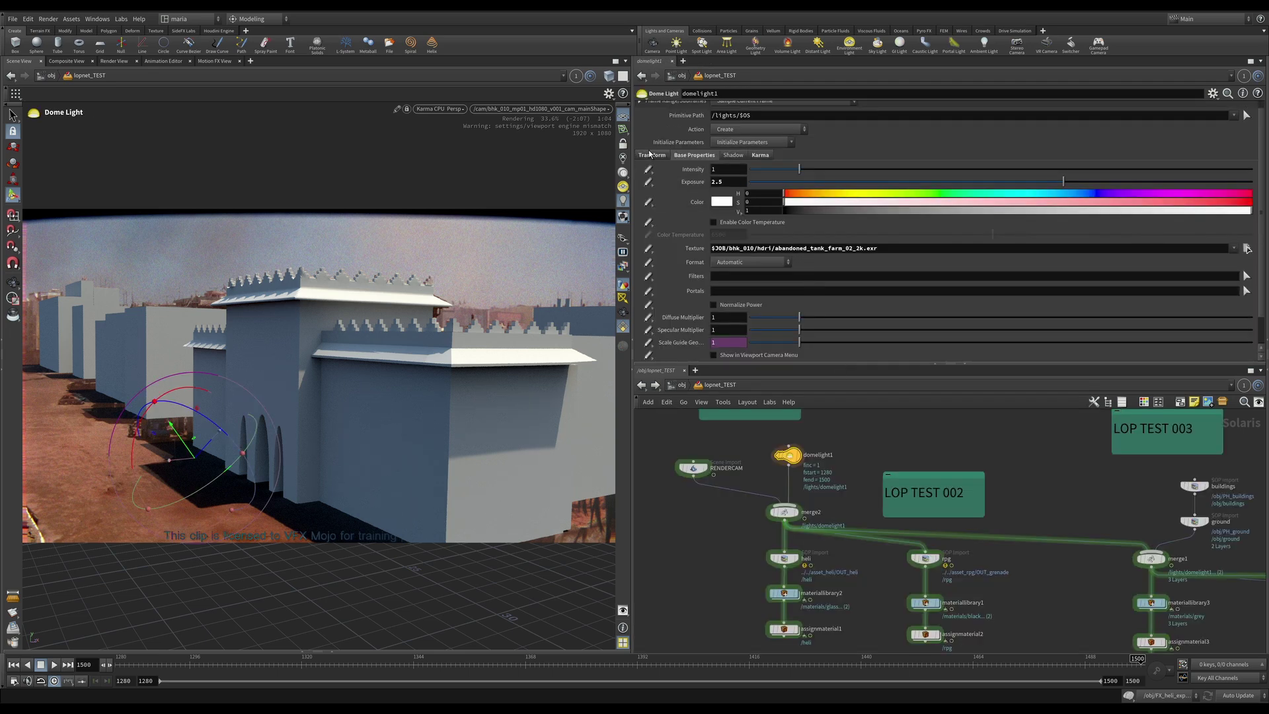
# Step: Open domelight1's Transform settings and try a Rotate Y of 150
pyautogui.click(651, 155)
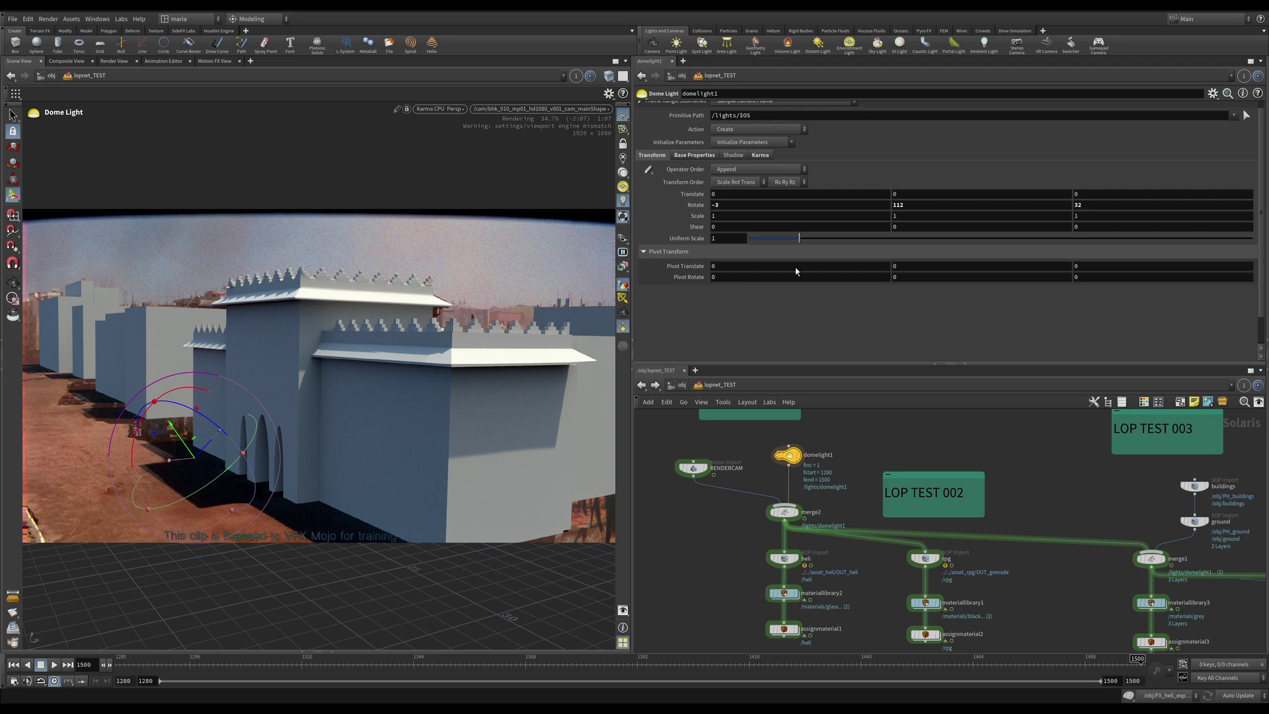
pyautogui.doubleClick(897, 204)
pyautogui.write('150')
pyautogui.press('Return')
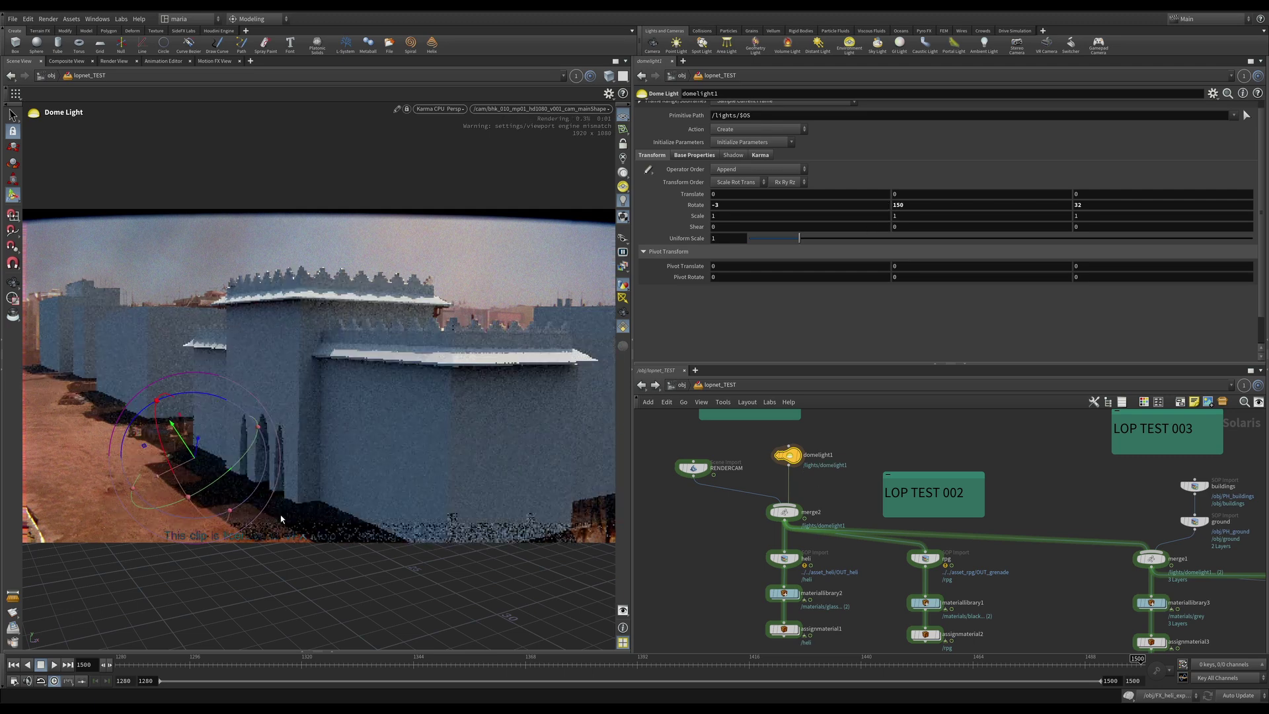
pyautogui.press('Escape')
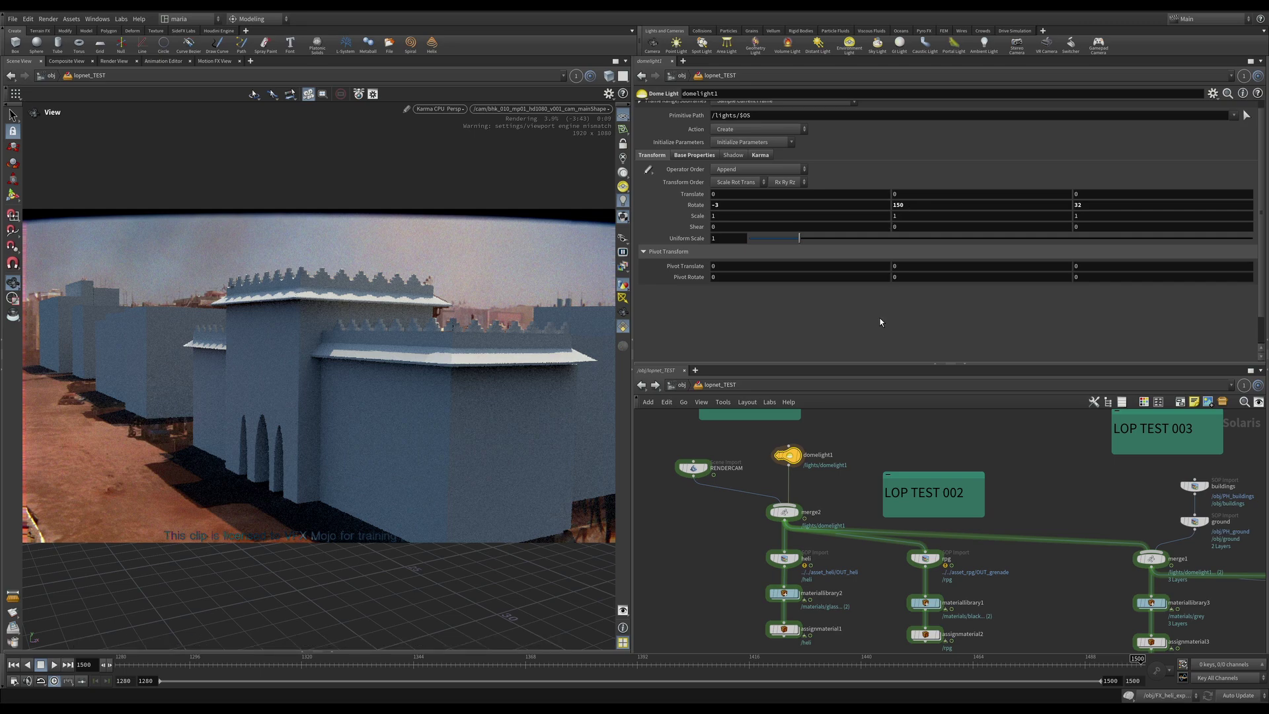
# Step: Set the dome light's Rotate Y back to 112
pyautogui.click(905, 205)
pyautogui.write('112')
pyautogui.press('Return')
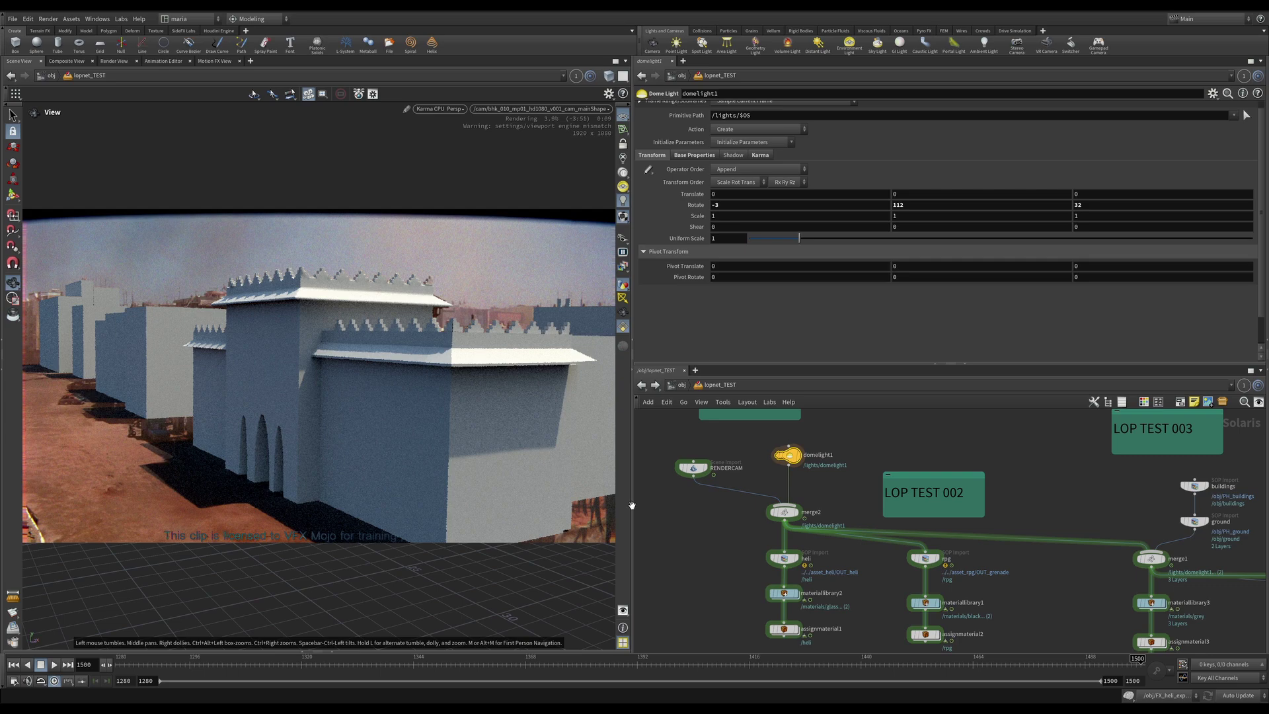
pyautogui.scroll(-10, 764, 446)
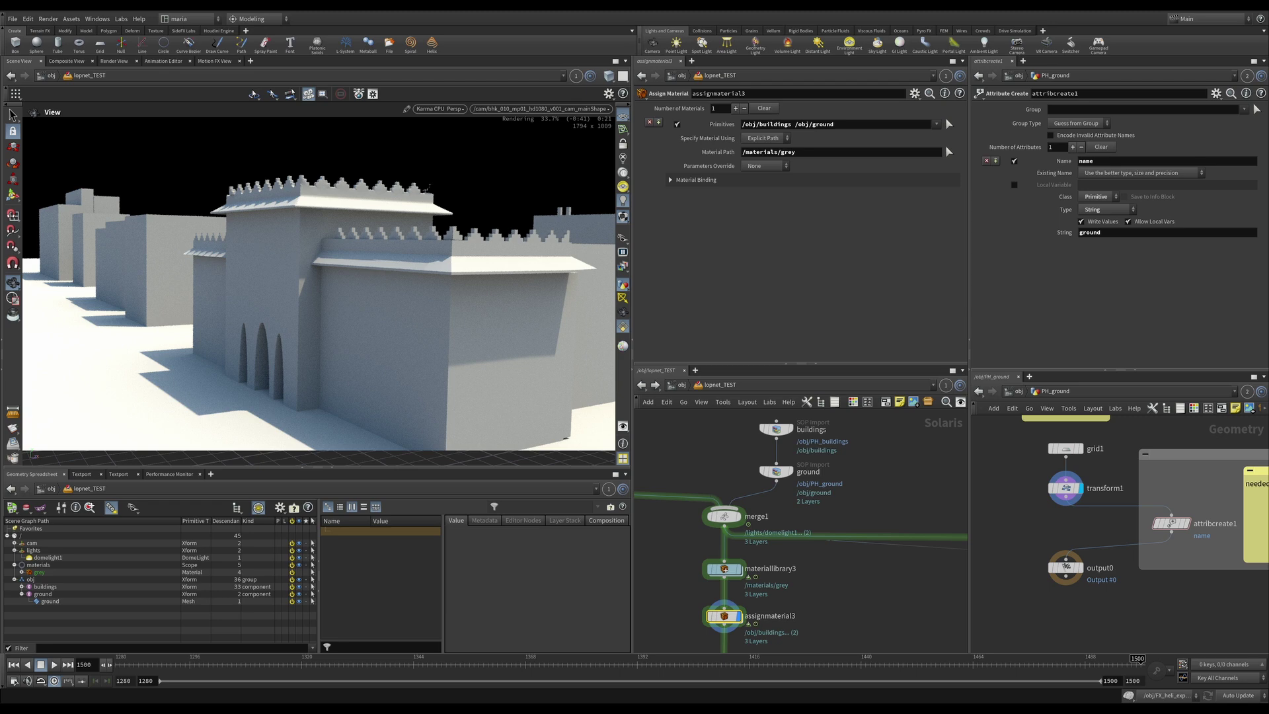
# Step: Bypass attribcreate1, check the ground prim name in the Scene Graph, then rewire transform1 into it
pyautogui.click(1171, 523)
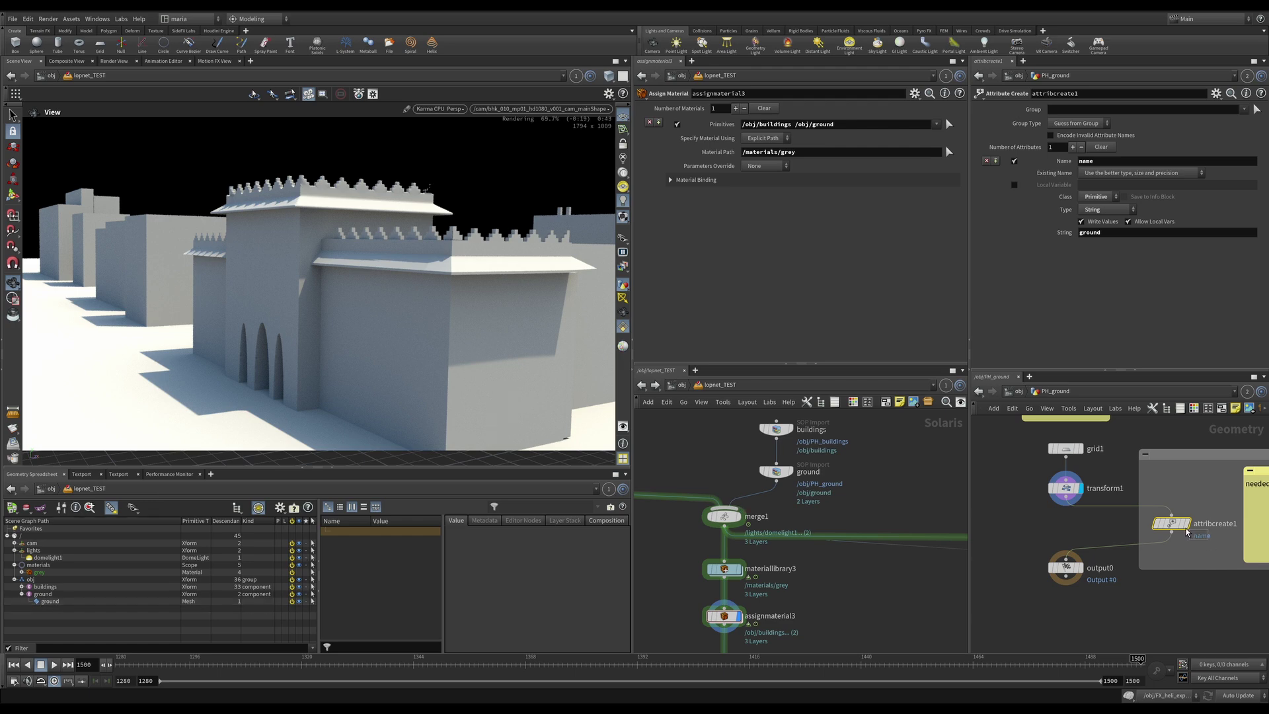
pyautogui.click(1157, 522)
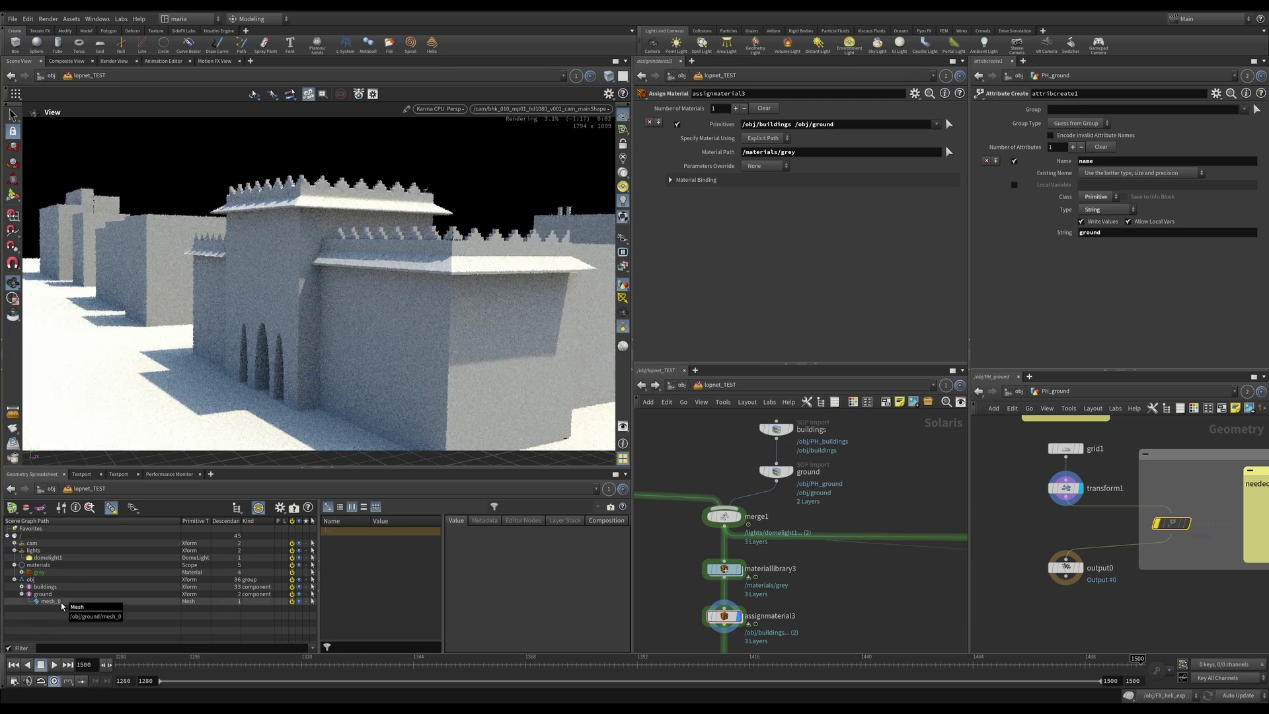
pyautogui.click(22, 586)
pyautogui.scroll(-12, 39, 605)
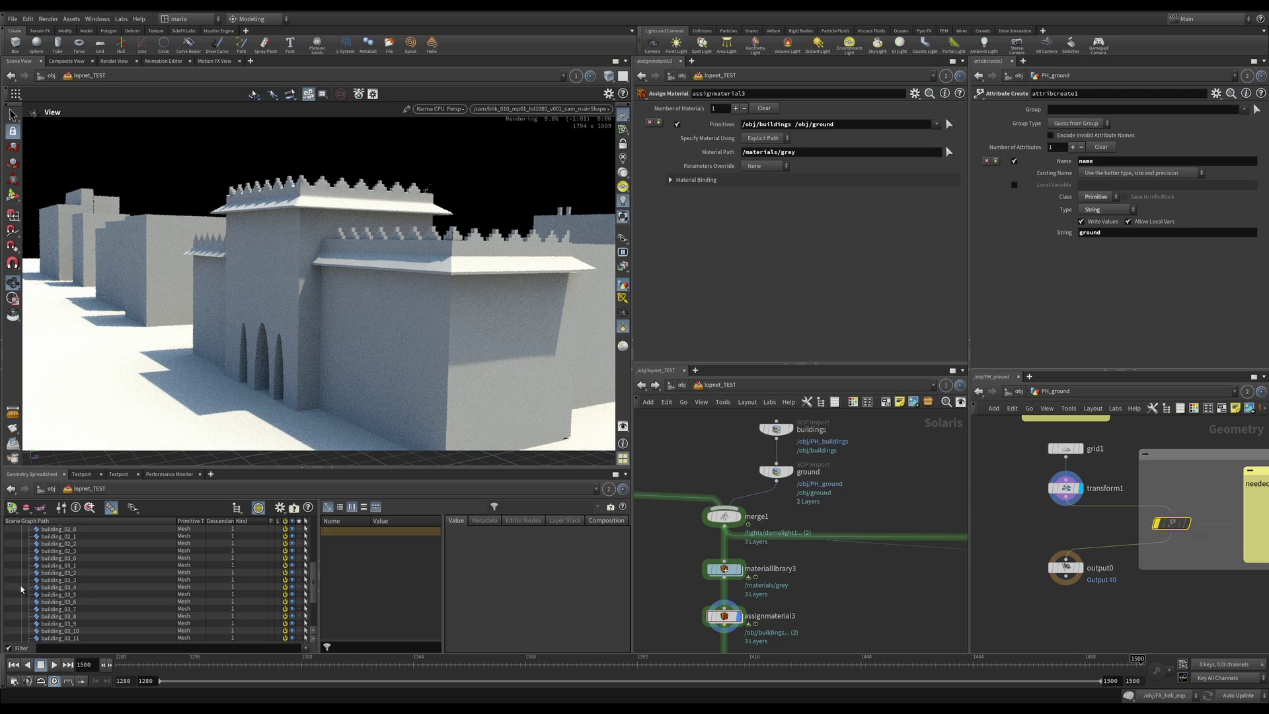
pyautogui.scroll(6, 53, 611)
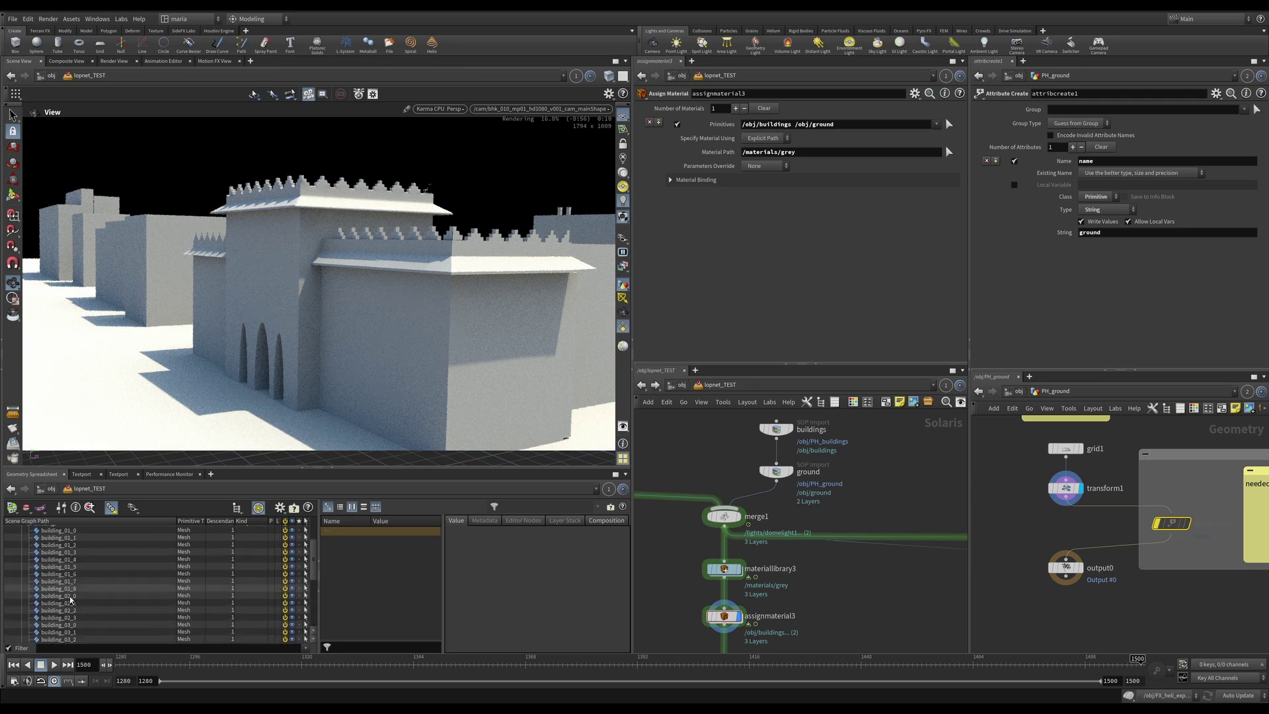
pyautogui.scroll(3, 39, 575)
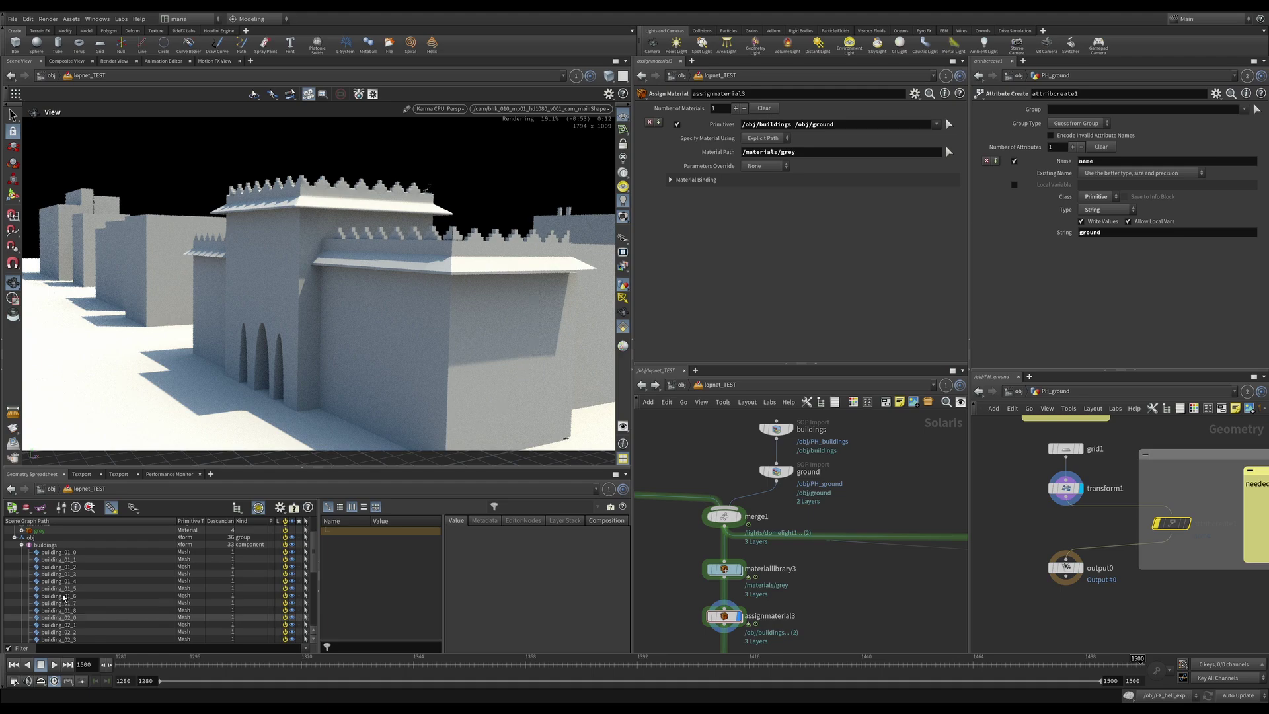
pyautogui.click(22, 545)
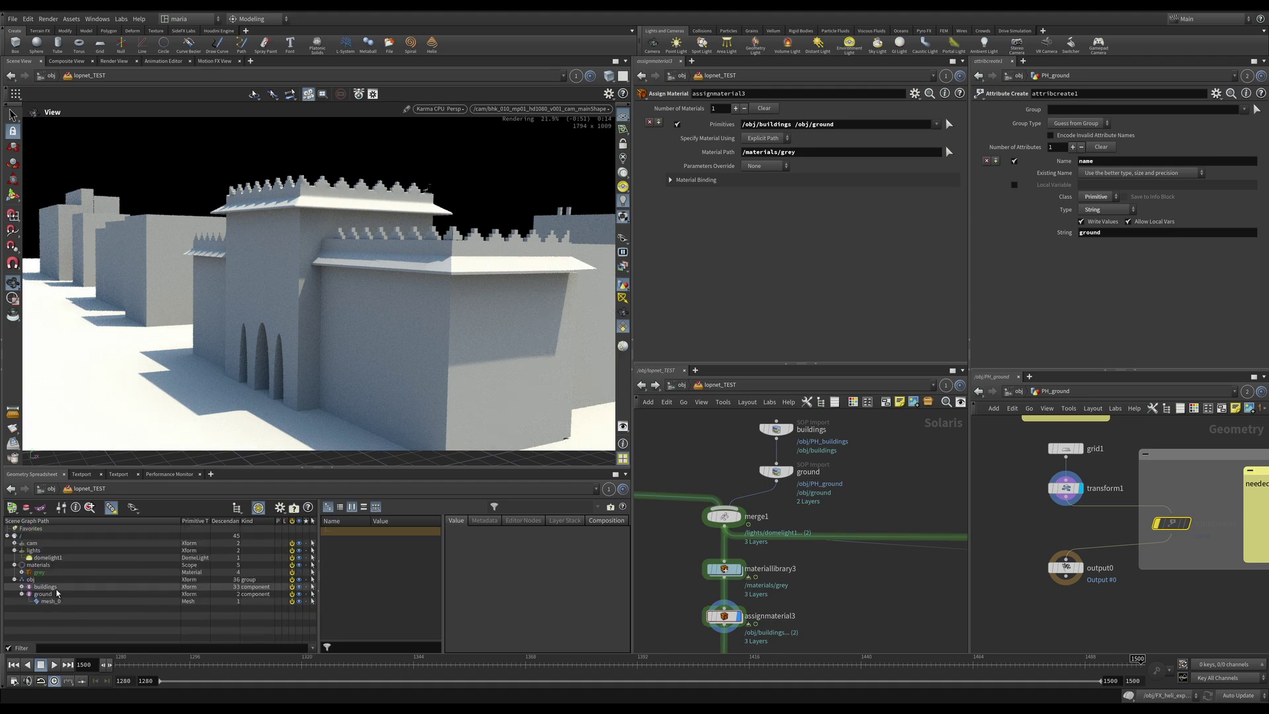
pyautogui.click(1170, 520)
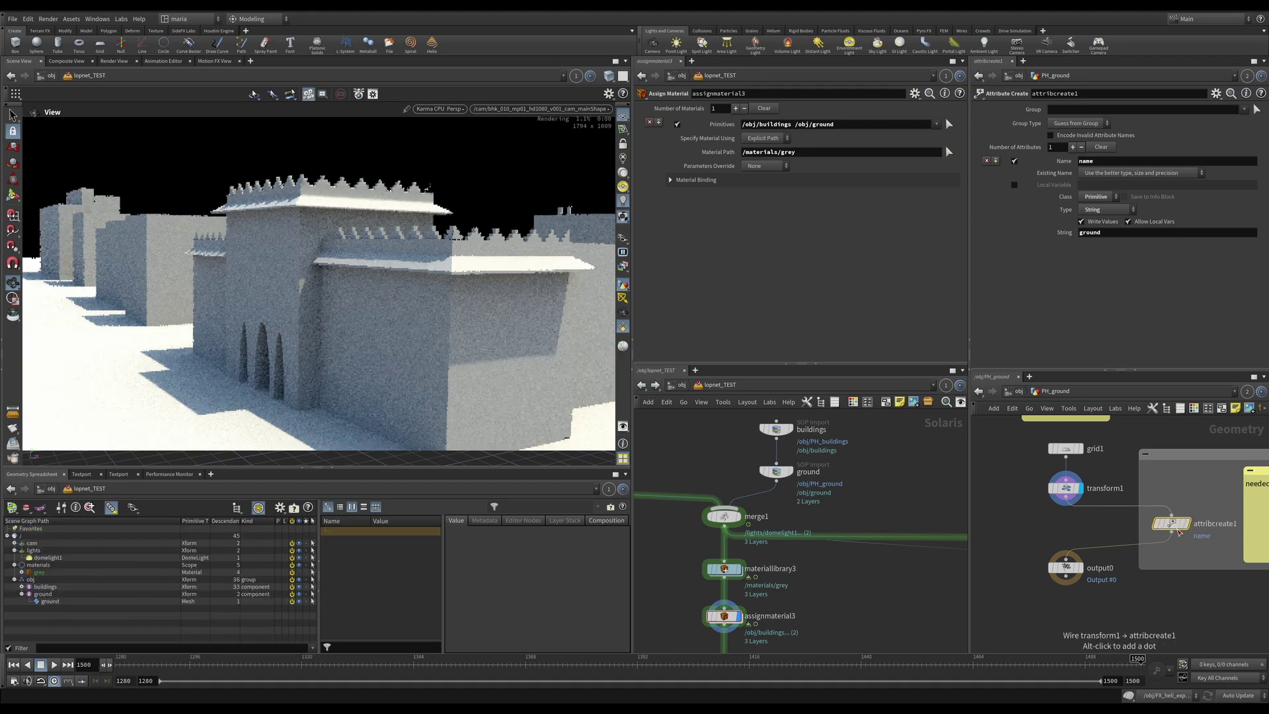